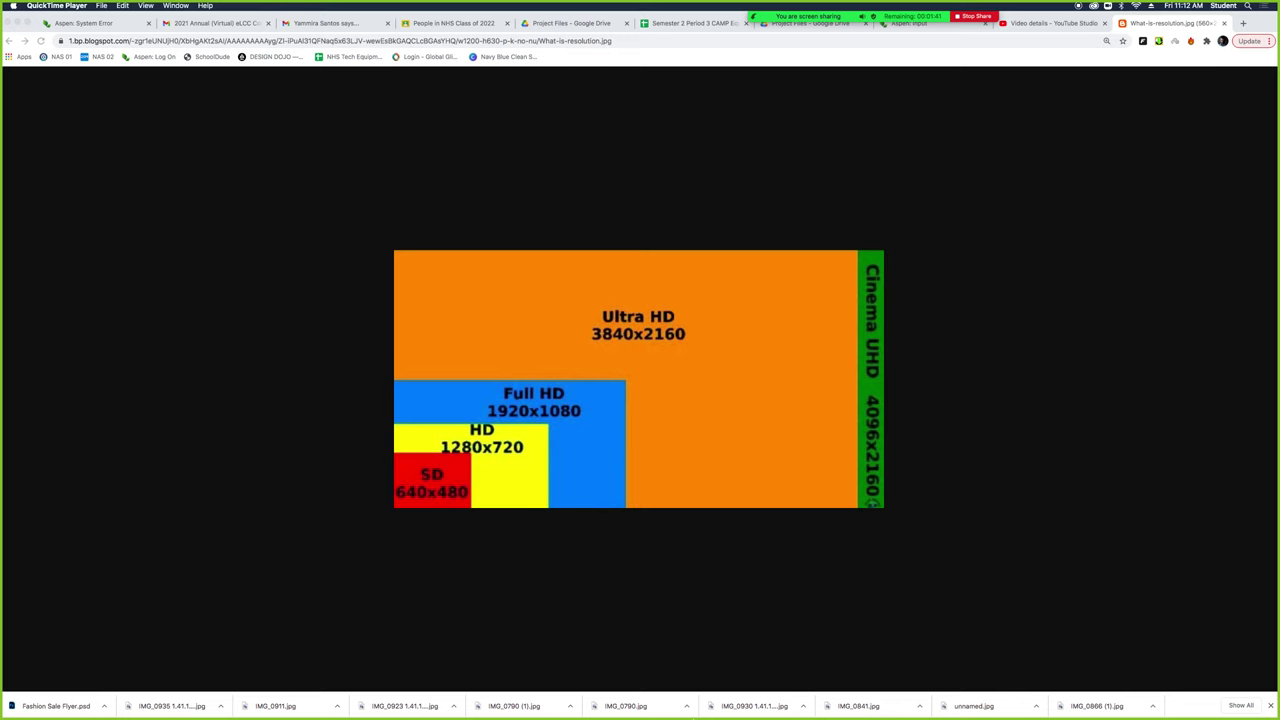
# View the Chrome chart comparing SD 640x480 through Cinema UHD 4096x2160, then reveal the Dock.
pyautogui.moveTo(683, 705)
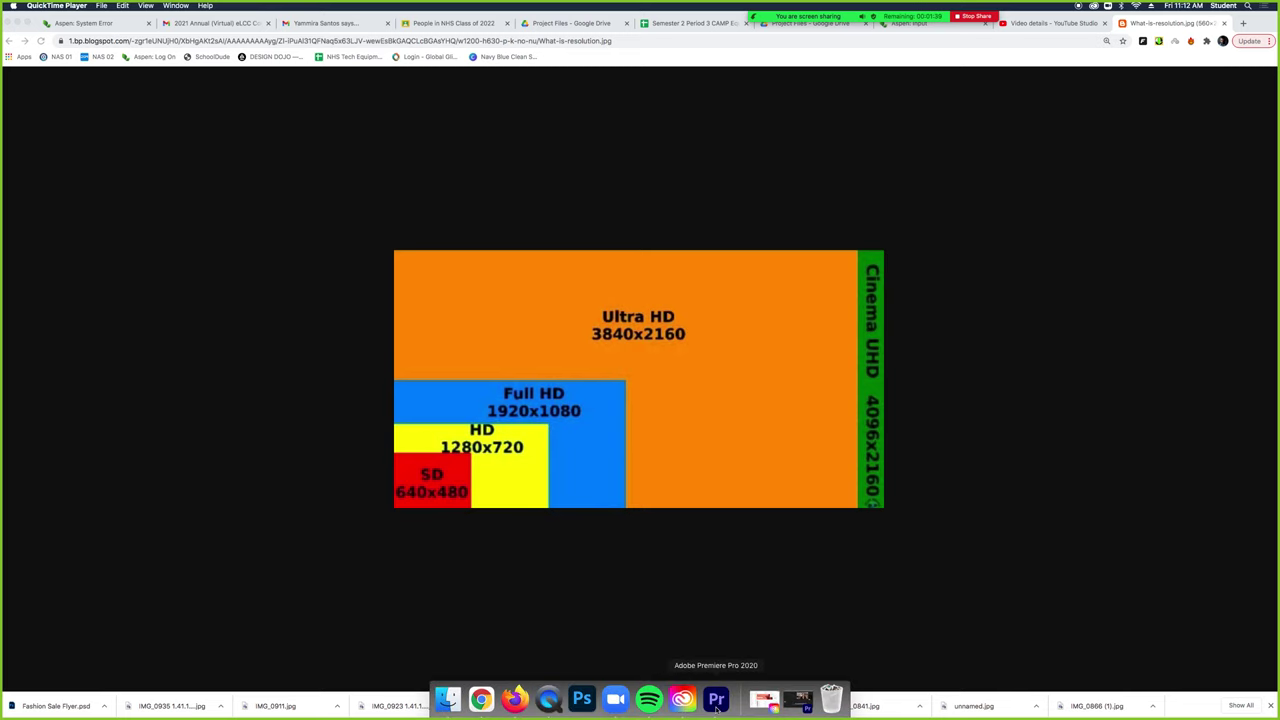
# Switch to Premiere Pro, return to the project's top level, and select the MVI_5264 sequence.
pyautogui.click(714, 703)
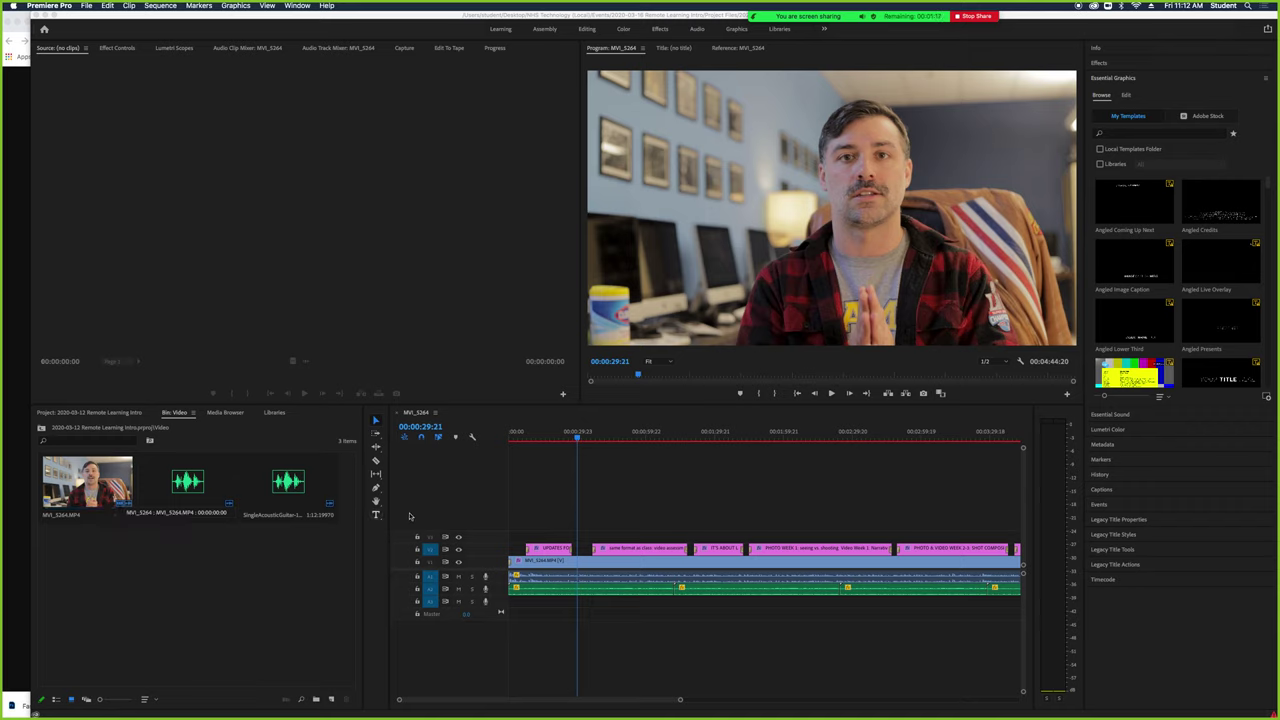
pyautogui.click(658, 488)
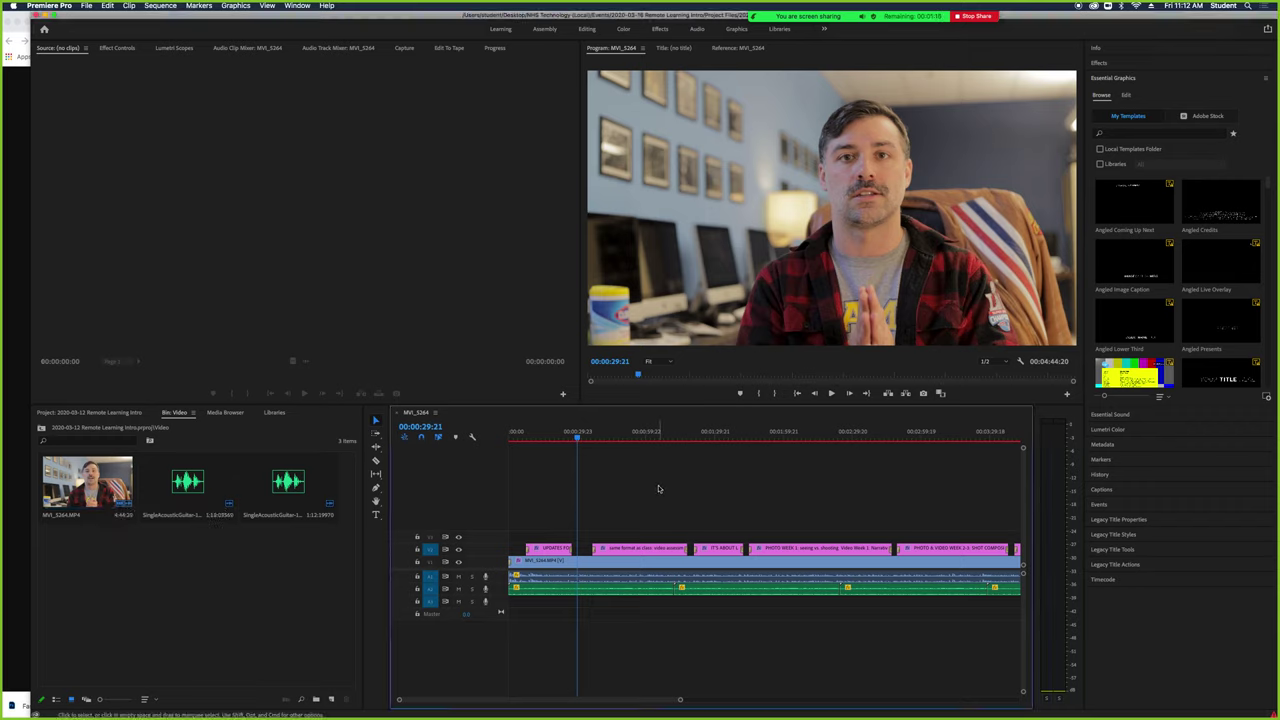
pyautogui.click(41, 427)
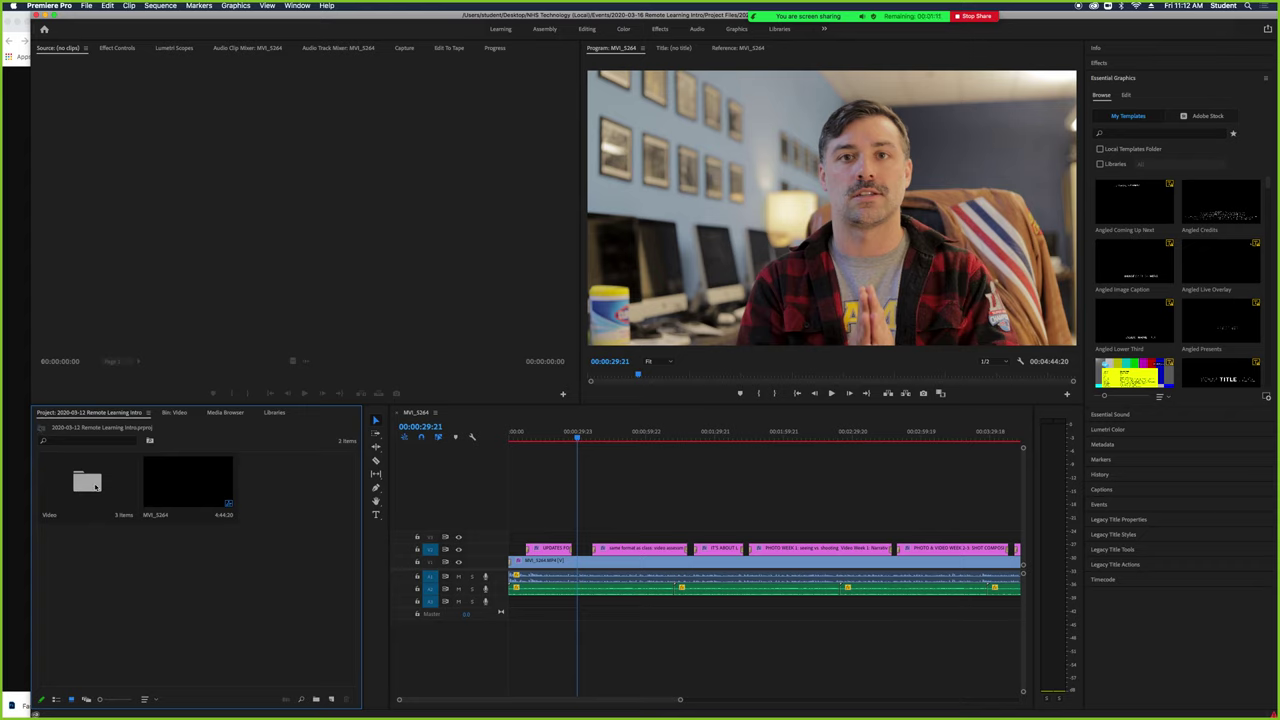
pyautogui.press('super+shift+period')
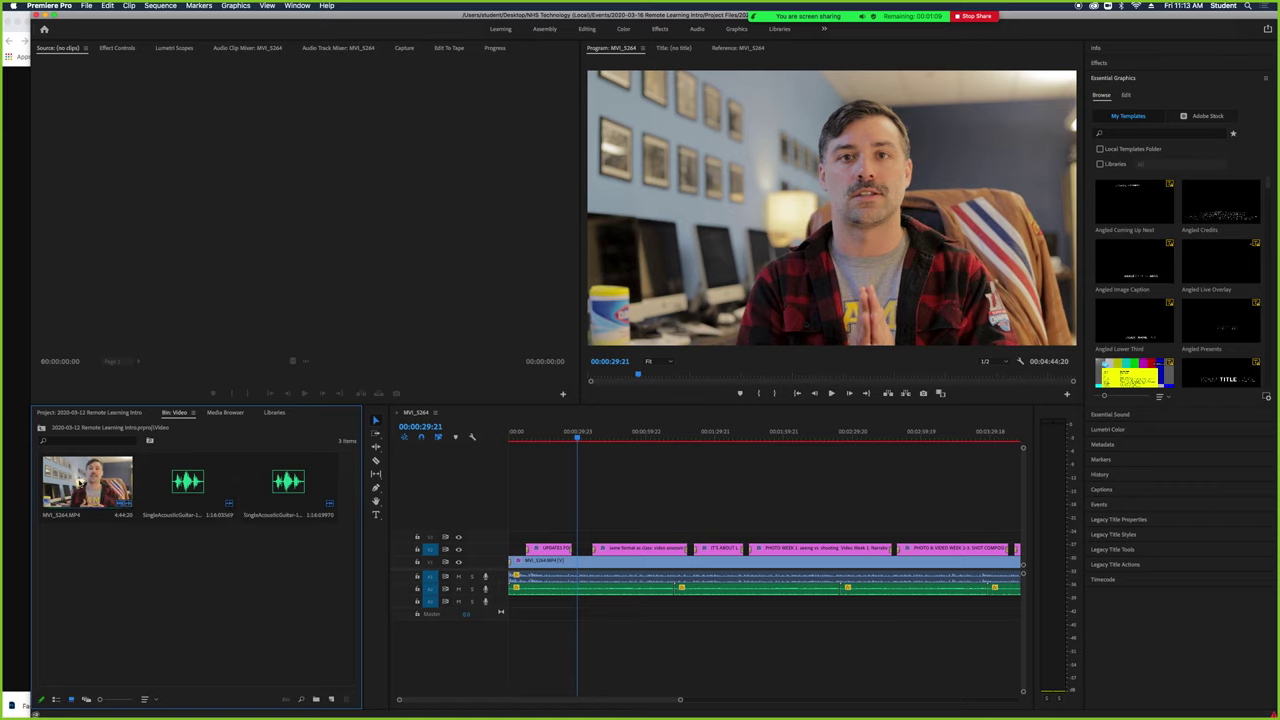
pyautogui.press('super+shift+comma')
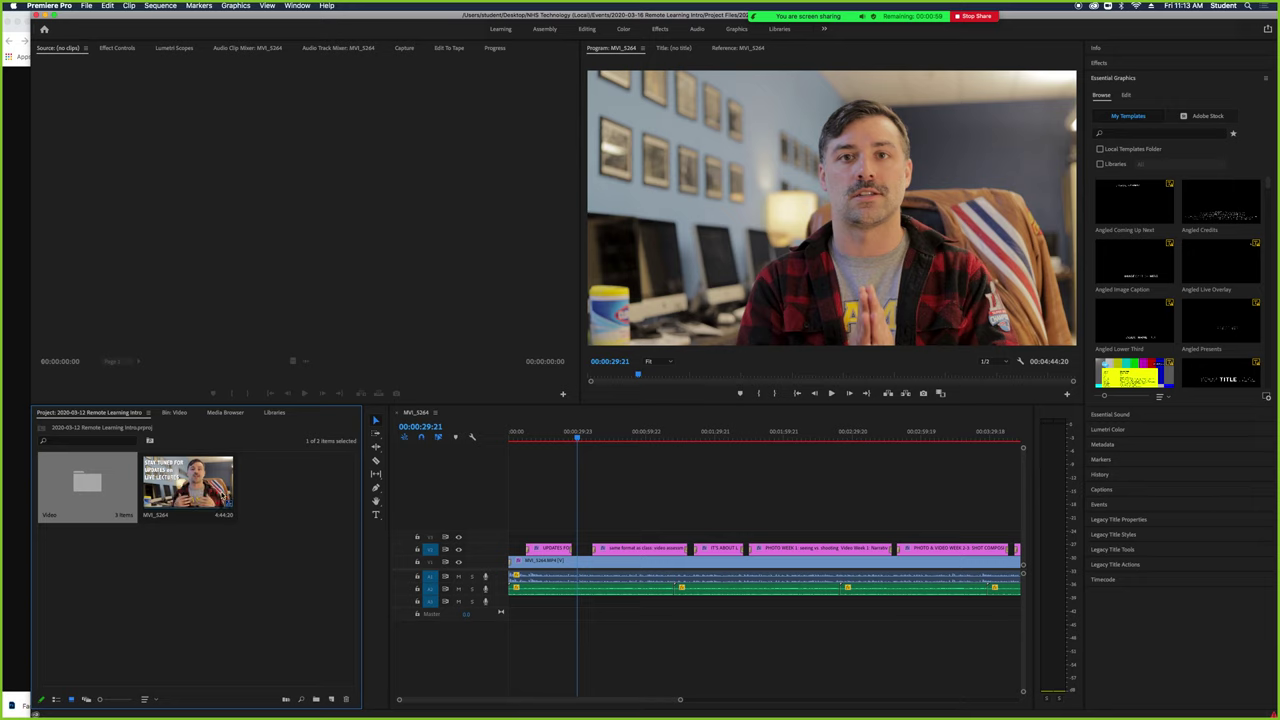
pyautogui.click(225, 494)
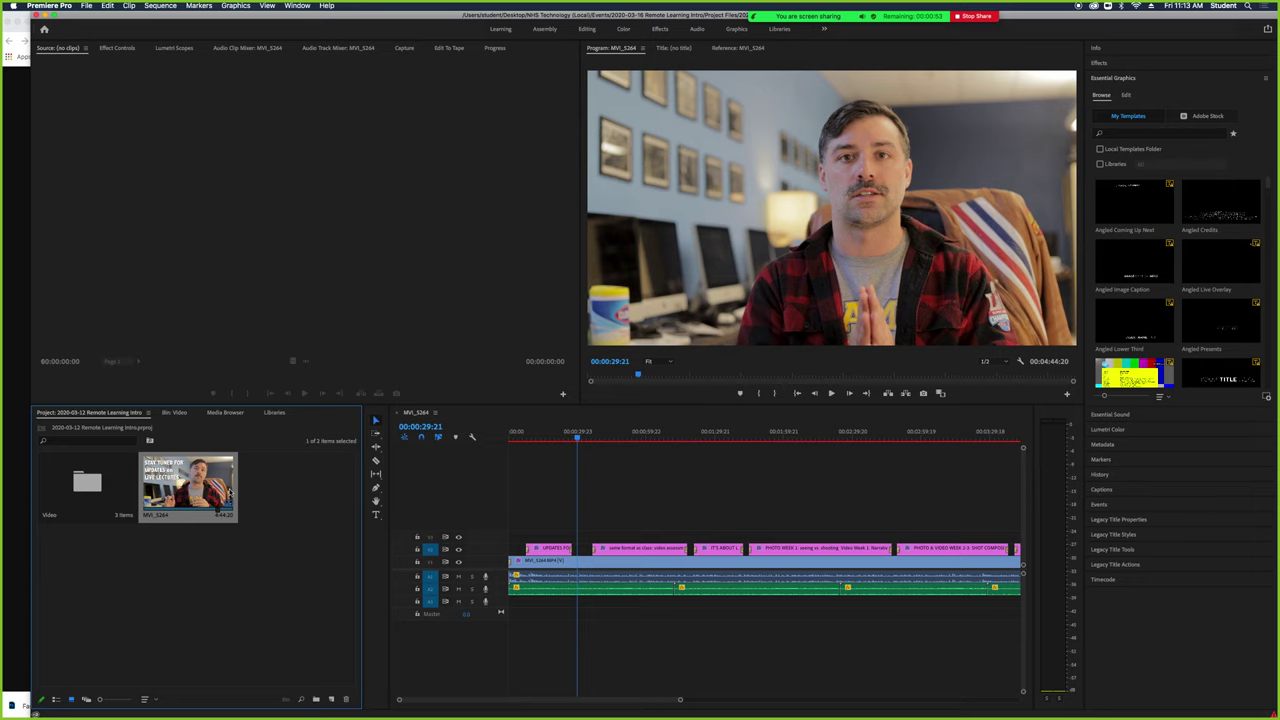
# Check MVI_5264's Properties (1920 x 1080, 23.976 fps), then close the window and deselect.
pyautogui.rightClick(212, 491)
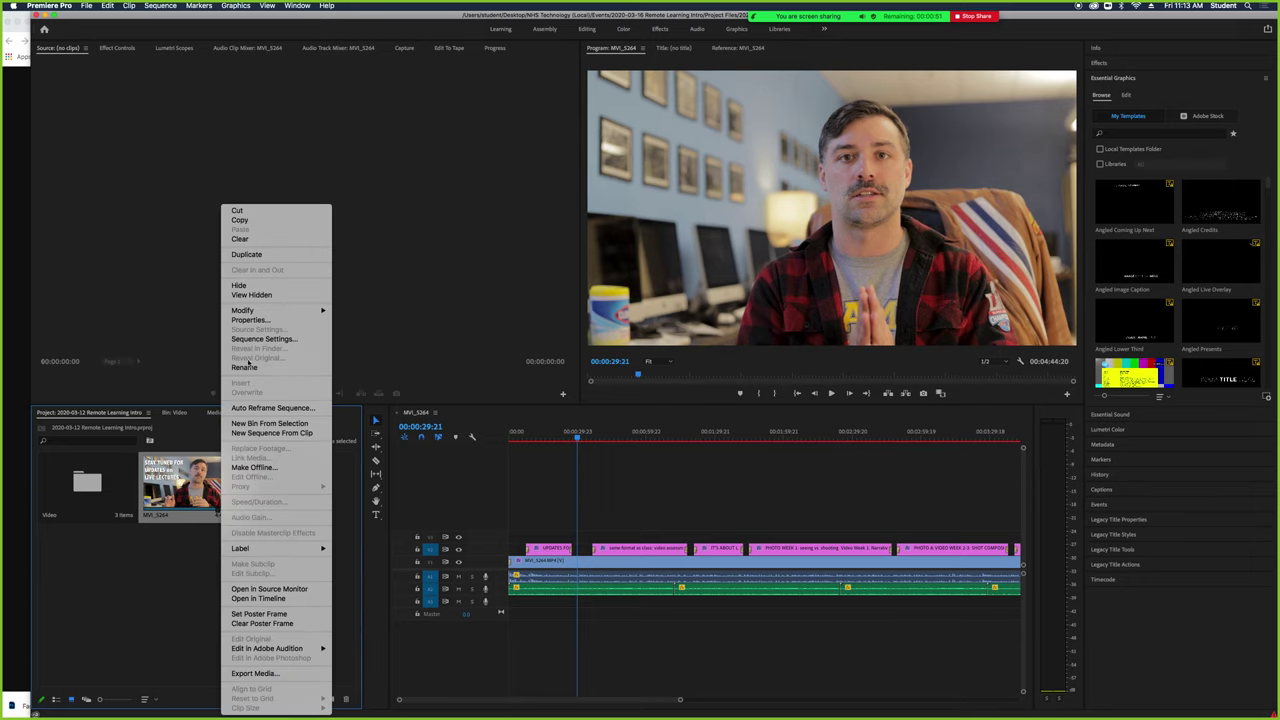
pyautogui.click(249, 320)
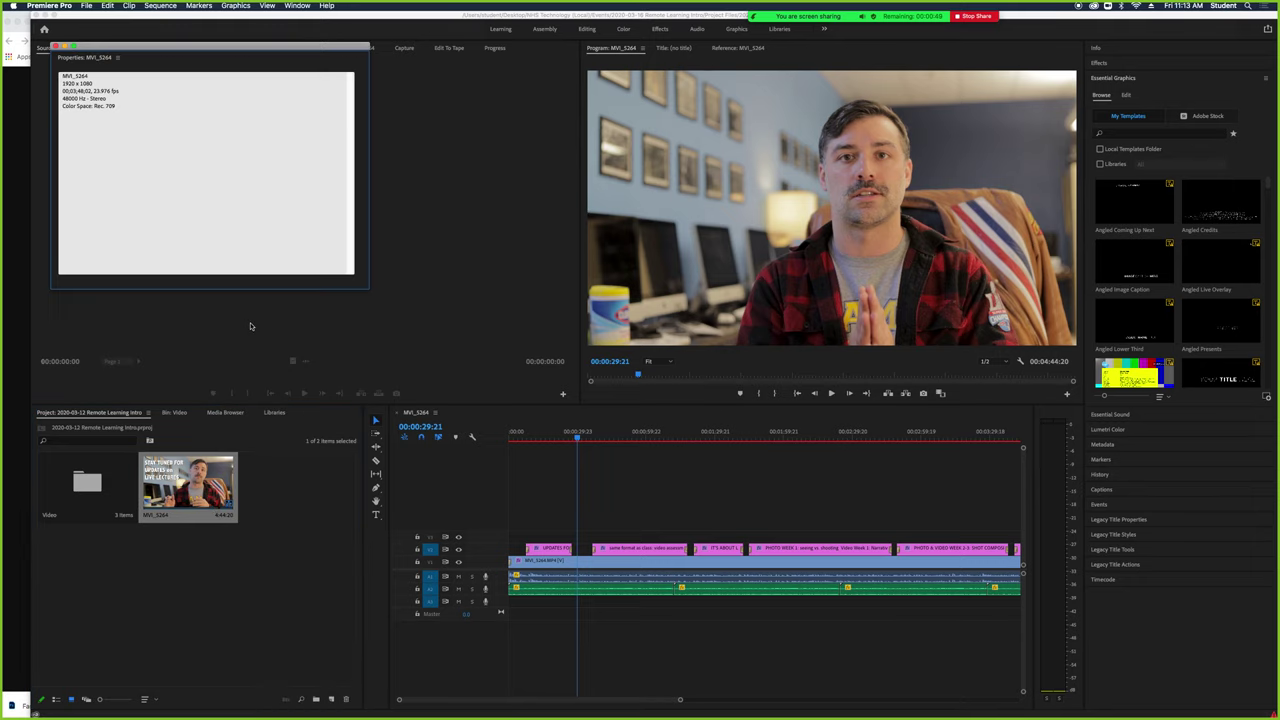
pyautogui.moveTo(190, 50); pyautogui.dragTo(562, 383)
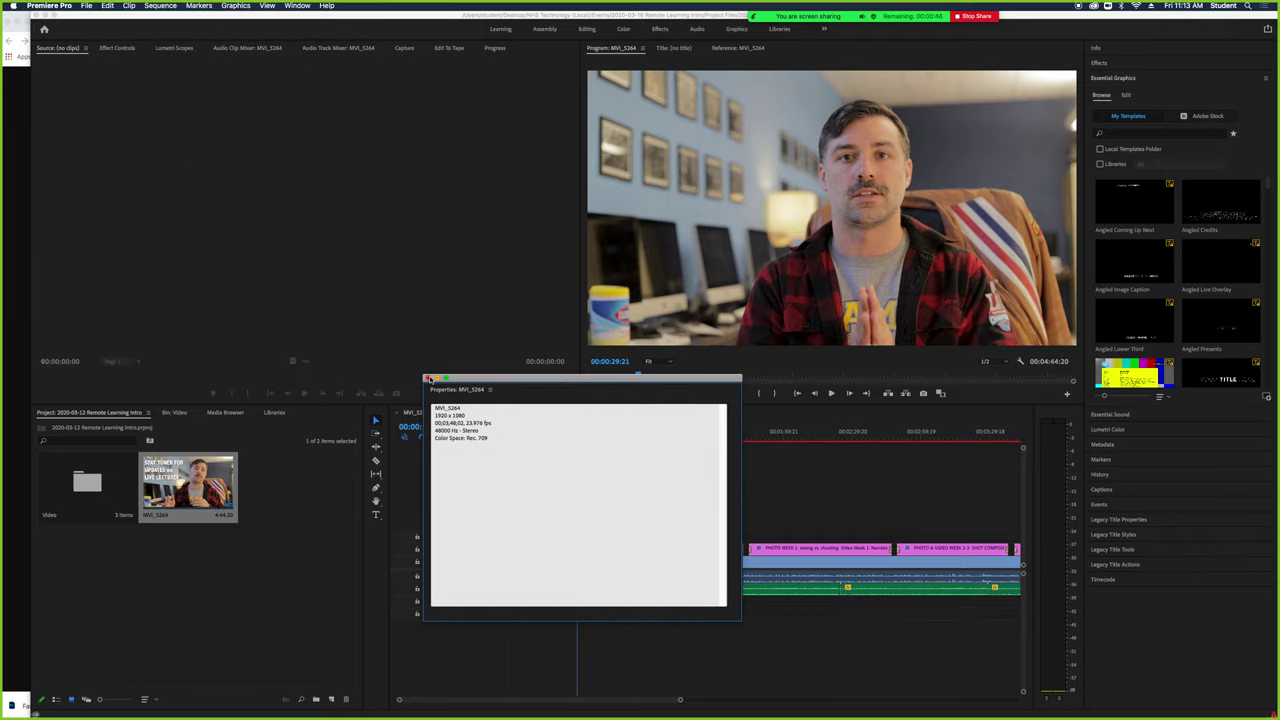
pyautogui.click(428, 378)
pyautogui.click(309, 585)
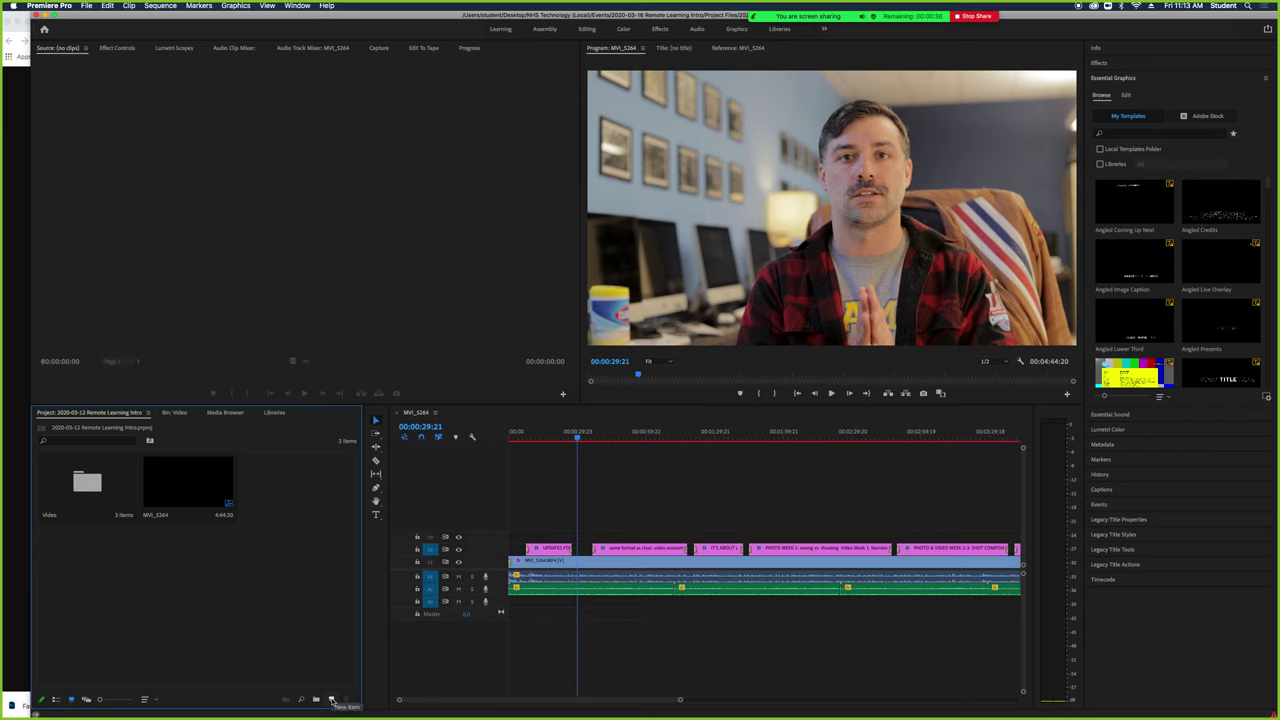
# Make Sequence 01 from the Digital SLR 1080p > DSLR 1080p30 preset and open it in the timeline.
pyautogui.click(332, 699)
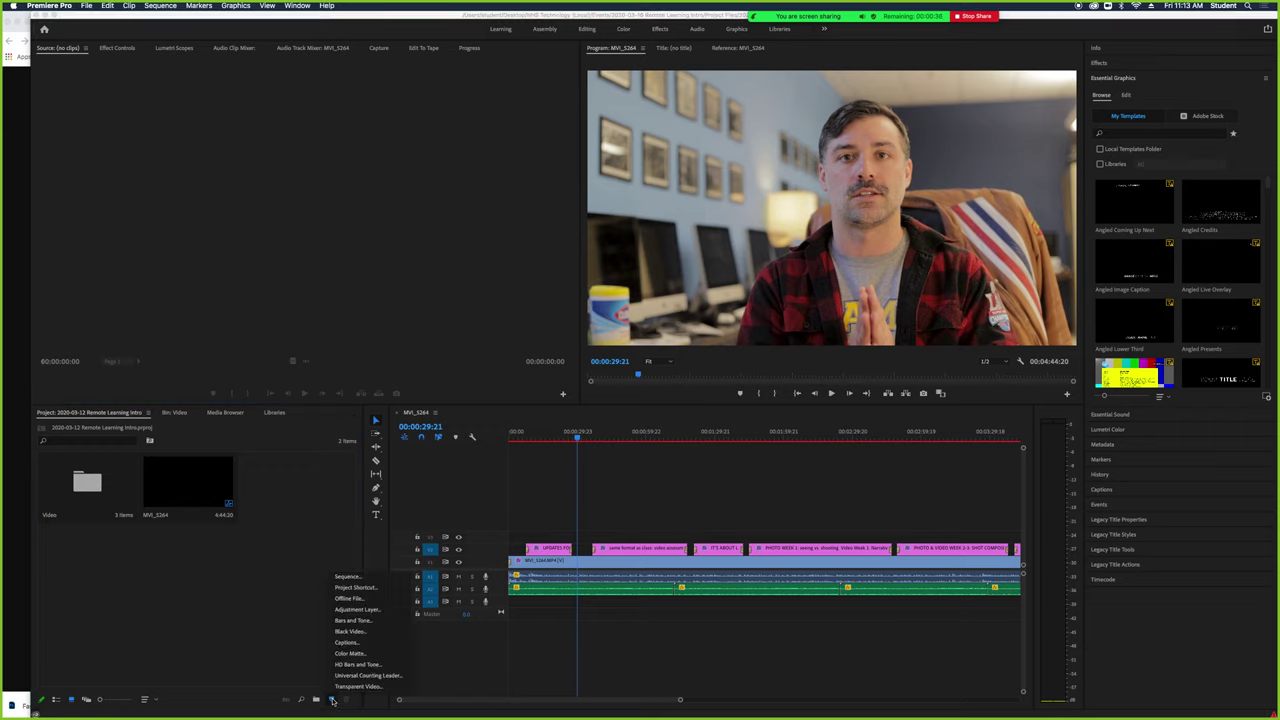
pyautogui.click(350, 577)
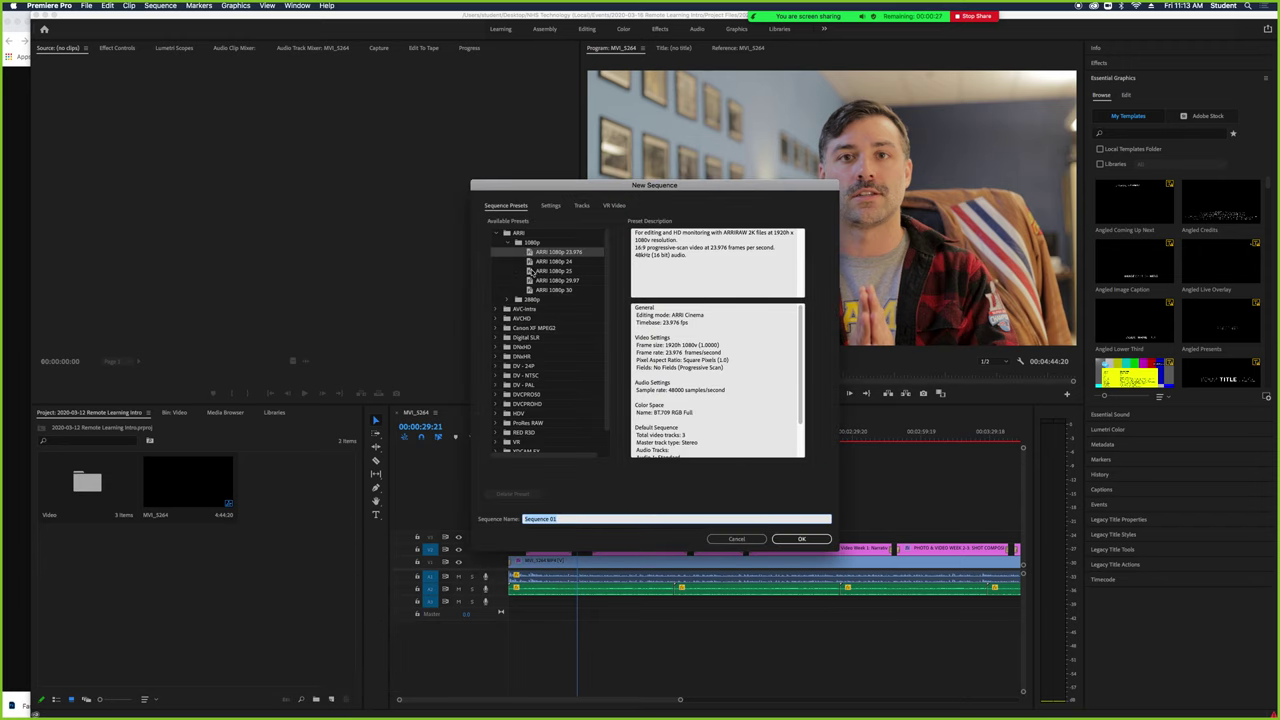
pyautogui.click(497, 233)
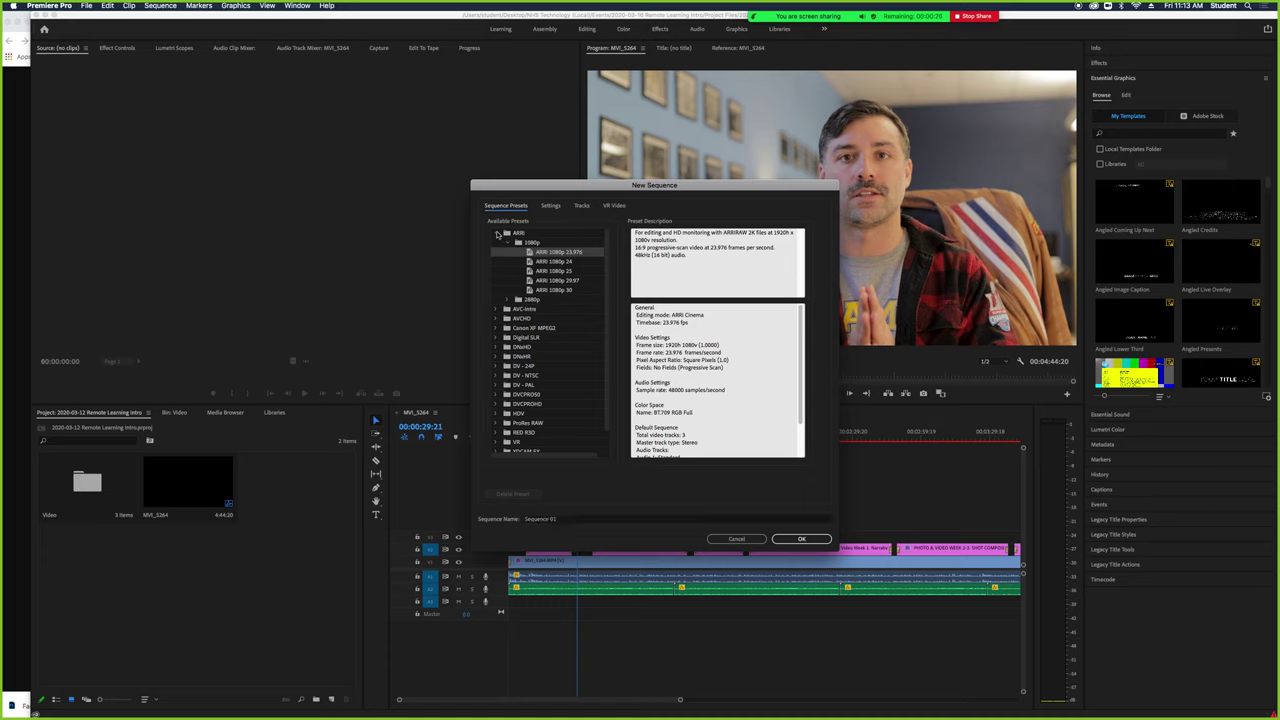
pyautogui.click(496, 271)
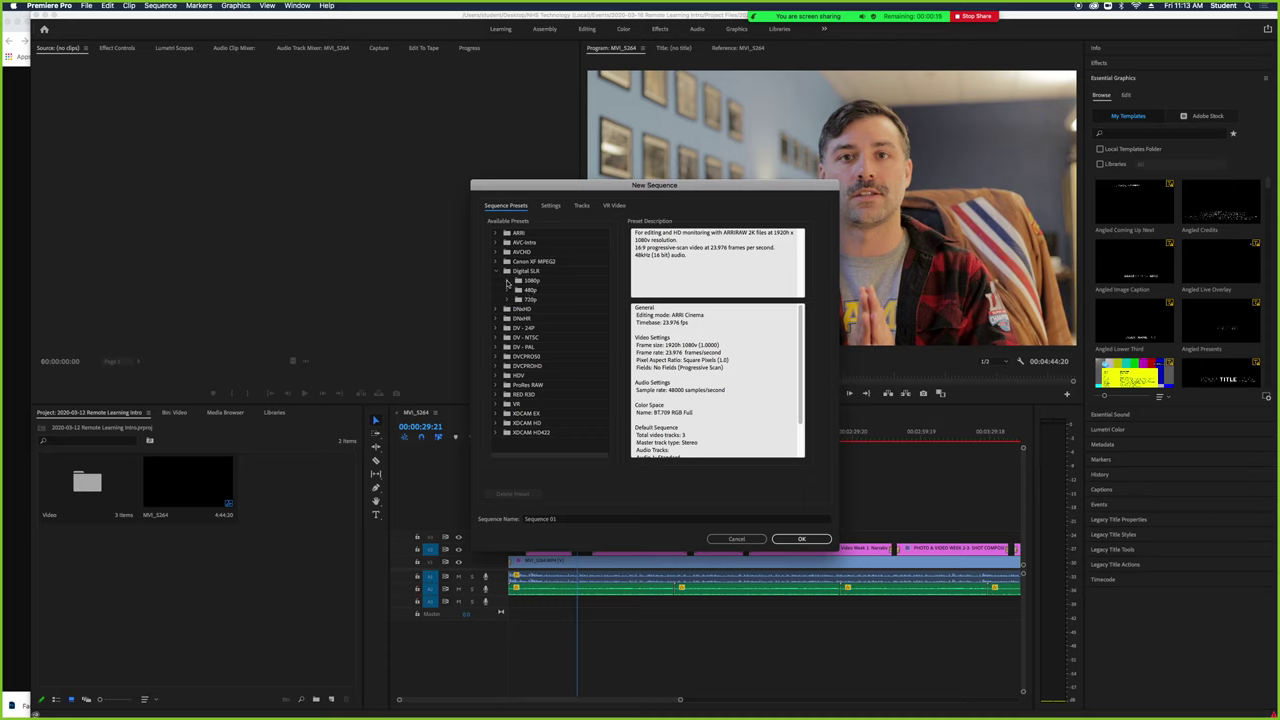
pyautogui.click(507, 281)
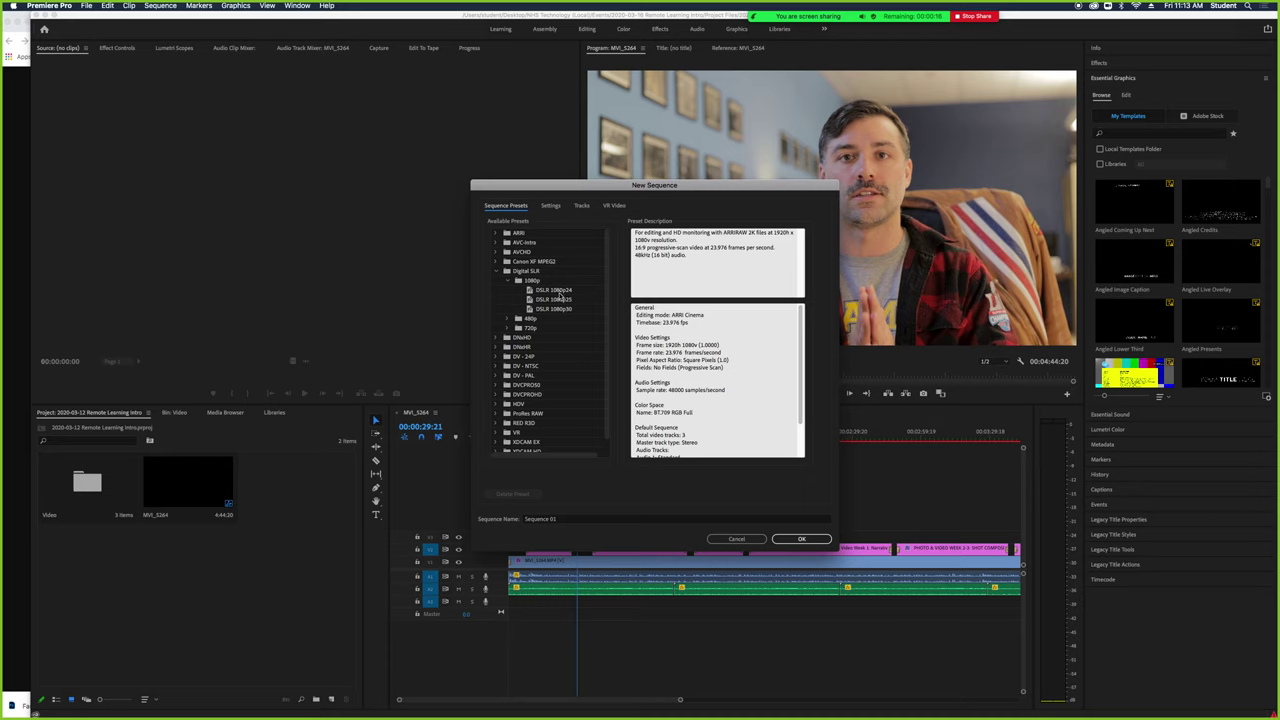
pyautogui.click(561, 311)
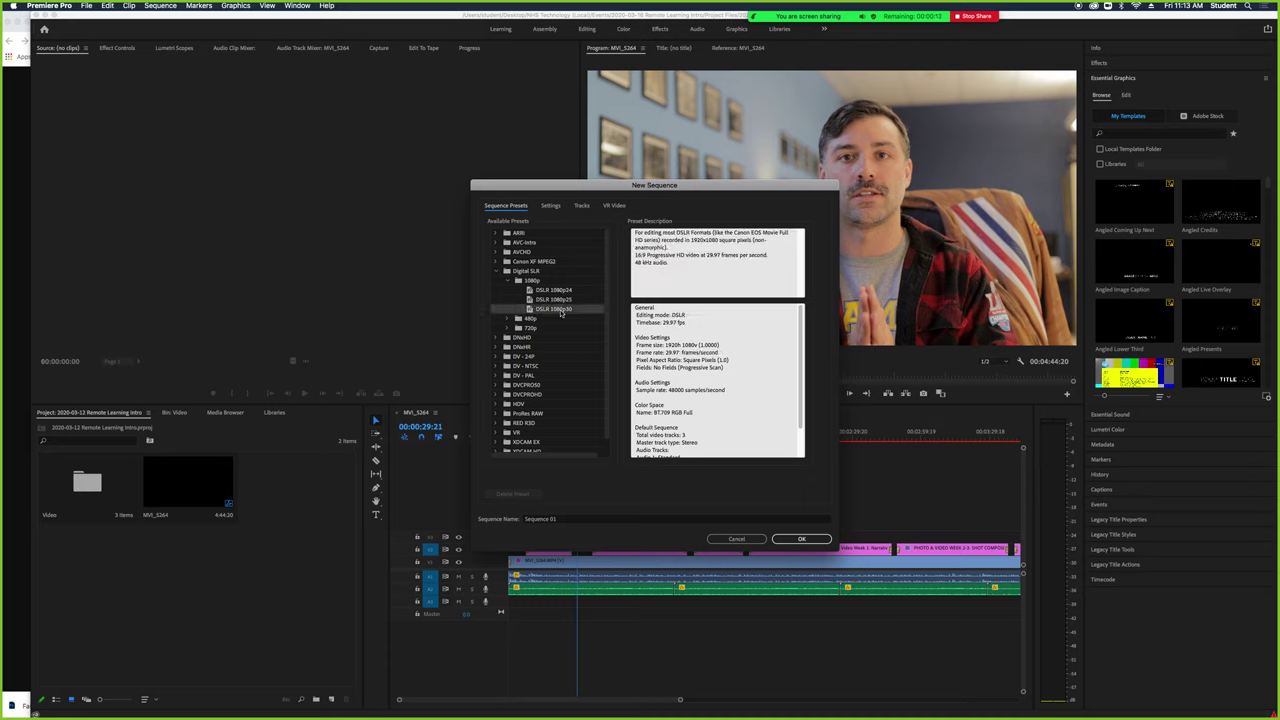
pyautogui.click(801, 542)
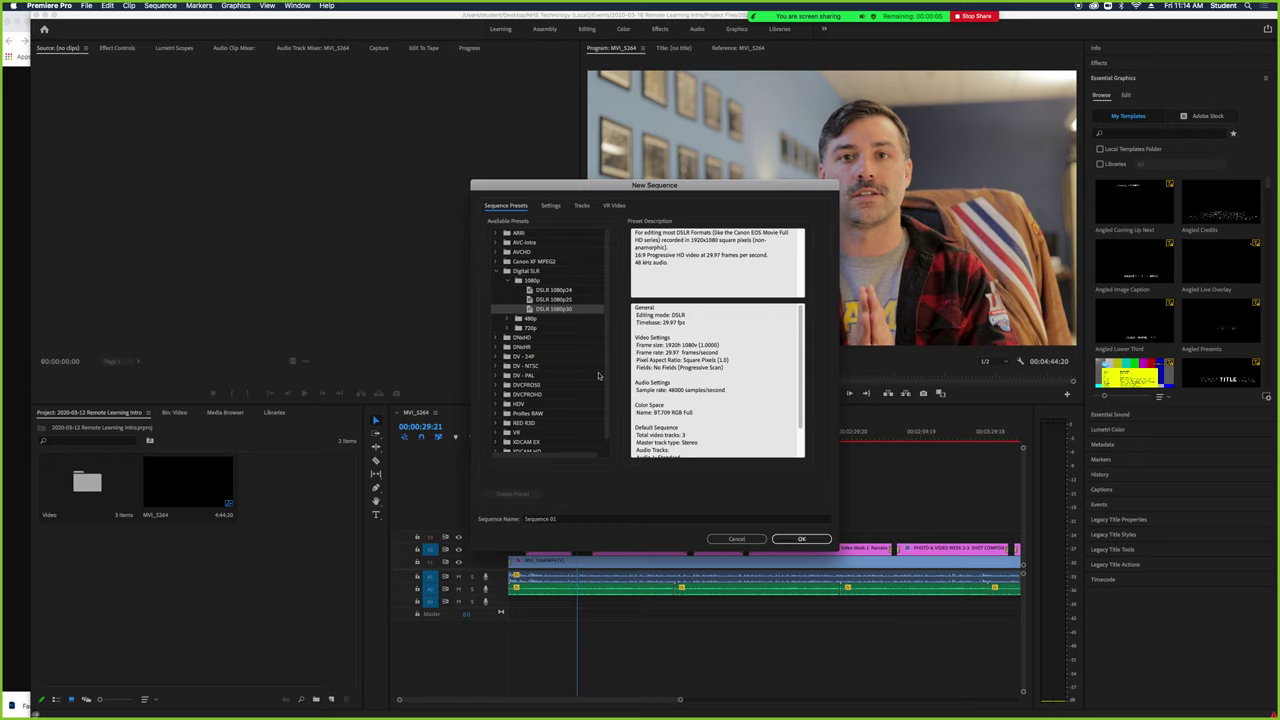
pyautogui.click(799, 541)
pyautogui.click(799, 541)
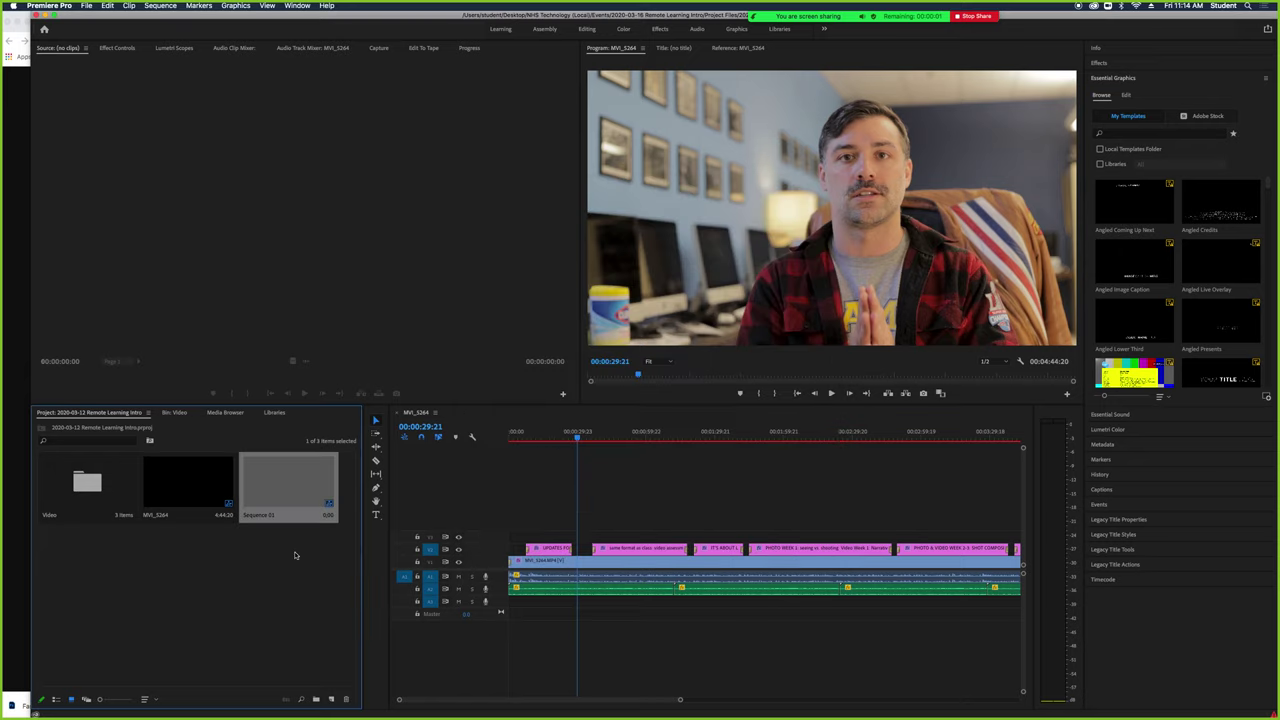
pyautogui.doubleClick(267, 514)
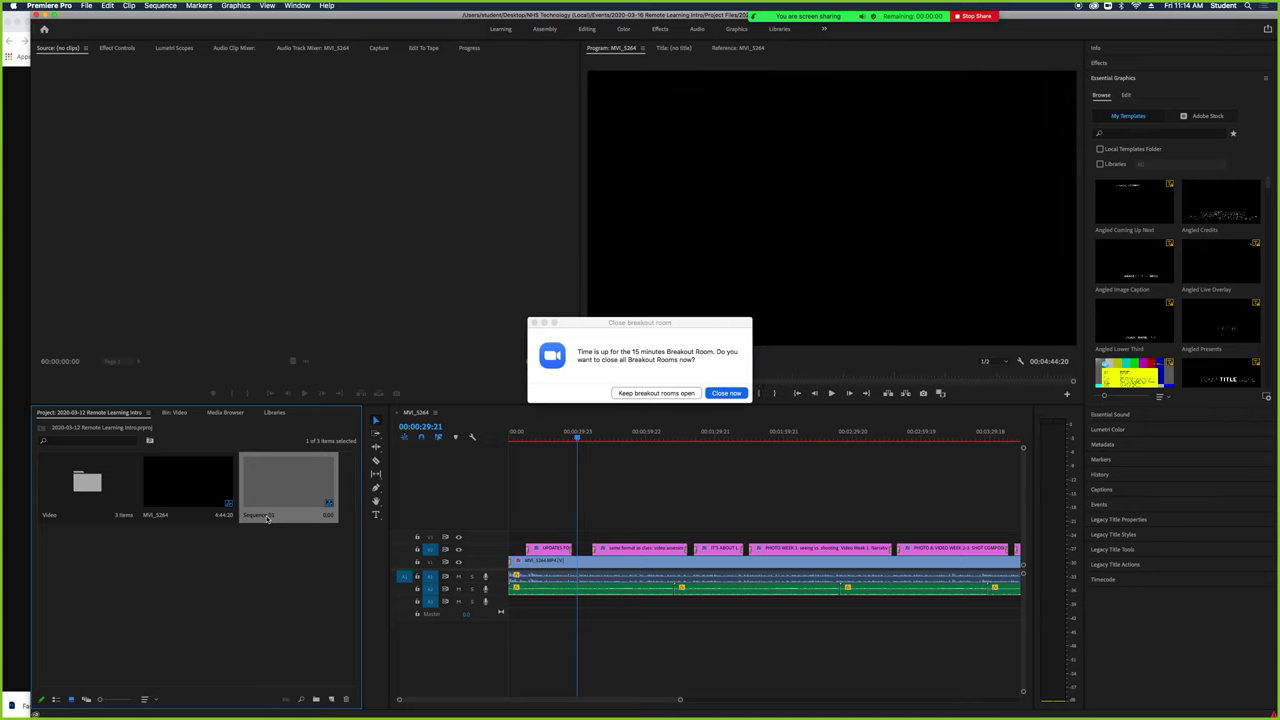
# Close the Zoom breakout rooms and open the Video bin in Premiere Pro.
pyautogui.click(727, 395)
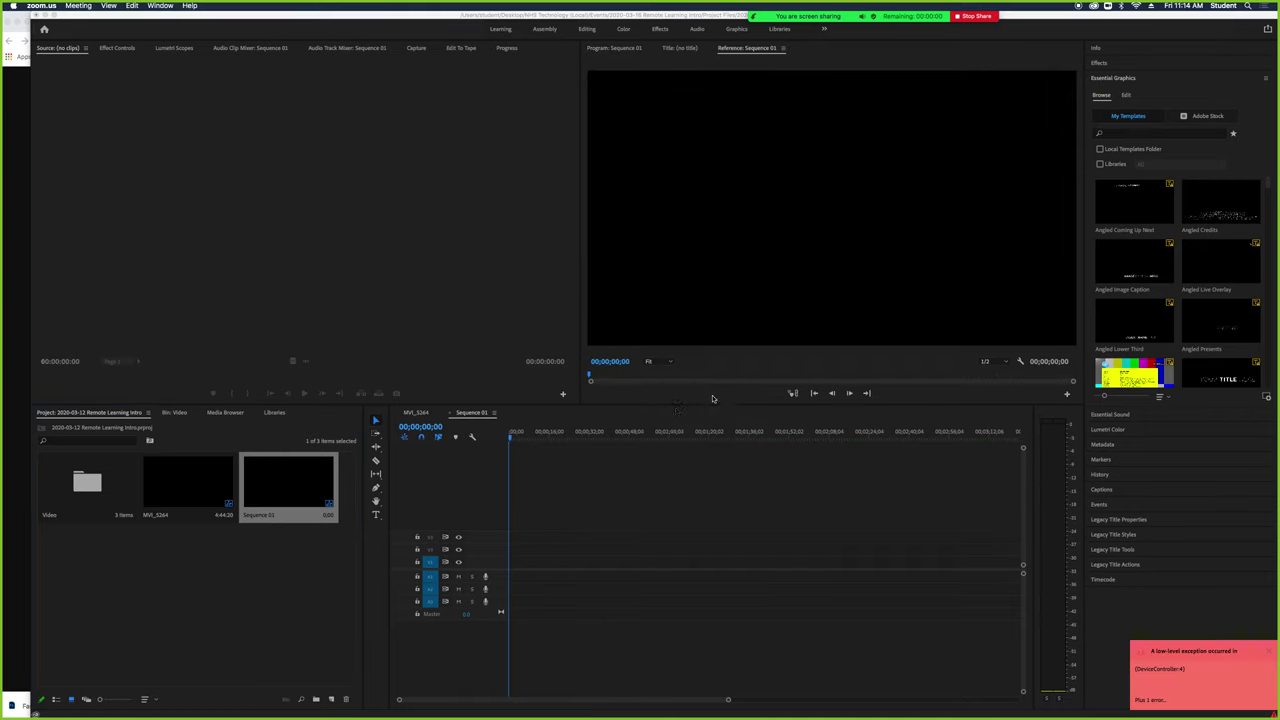
pyautogui.click(279, 566)
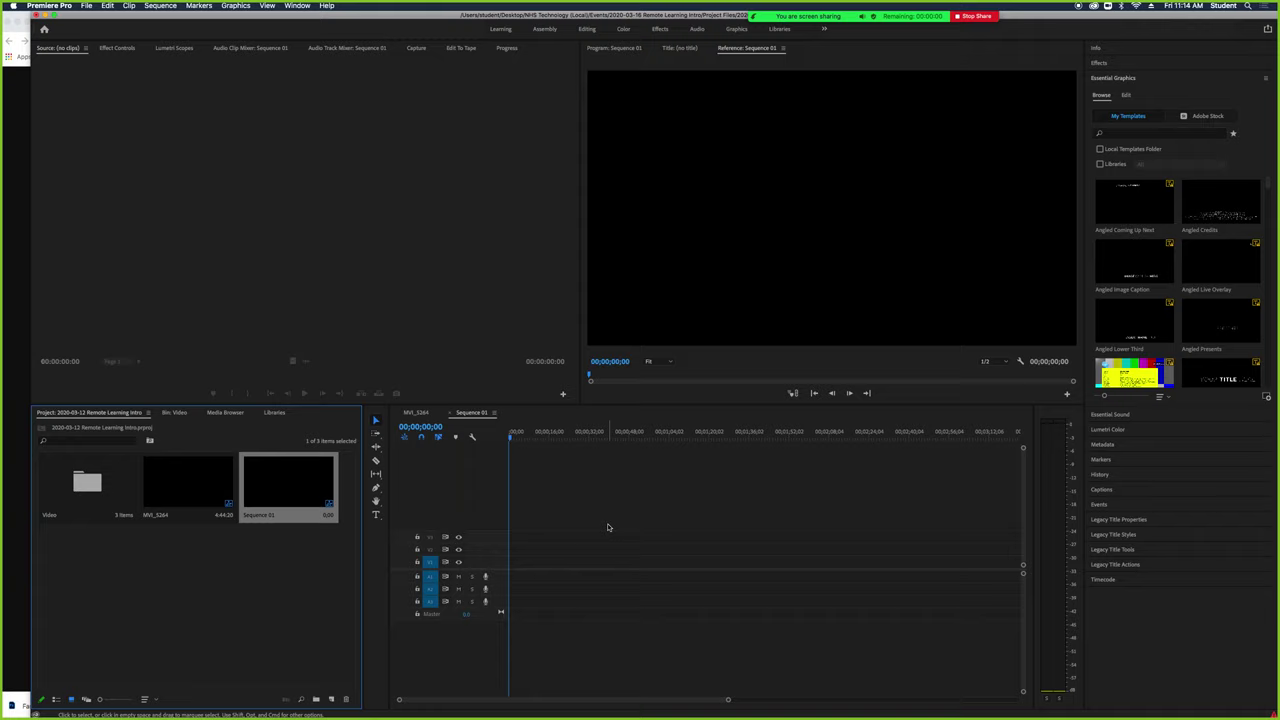
pyautogui.click(97, 484)
pyautogui.doubleClick(97, 485)
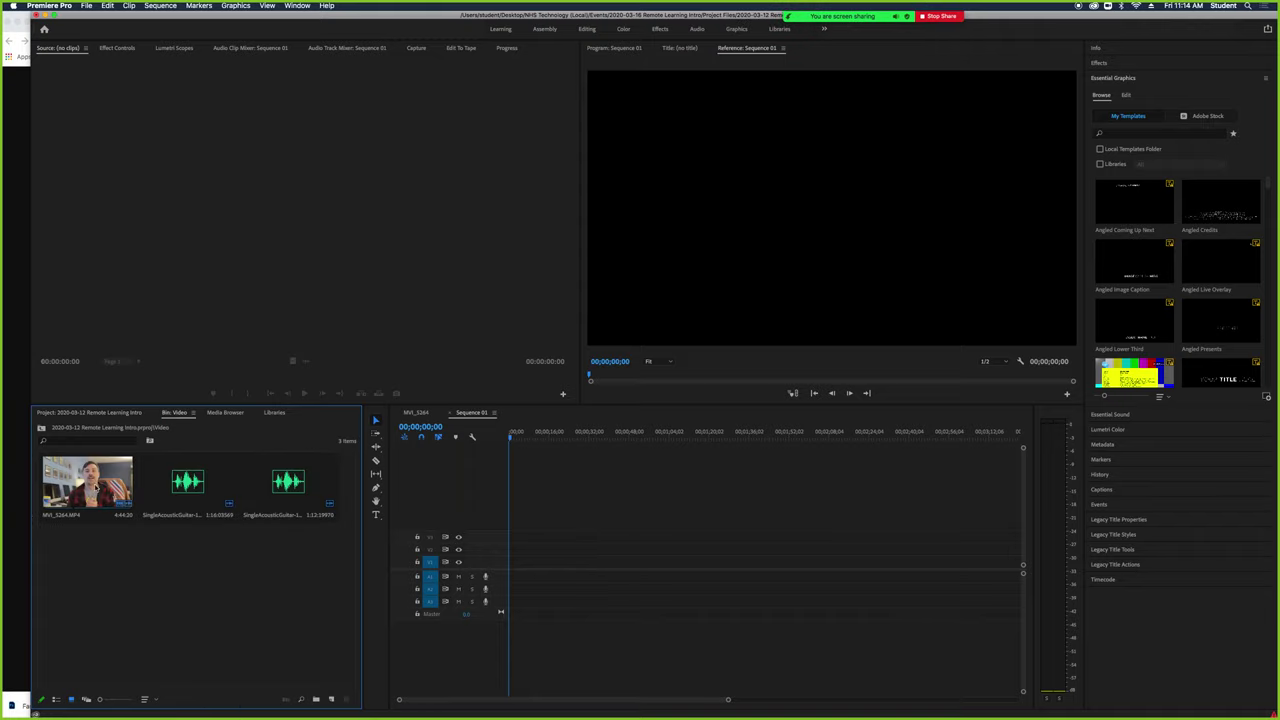
# Create Sequence 02 from the DV - 24P Standard 48kHz preset, then select MVI_5264.
pyautogui.click(332, 700)
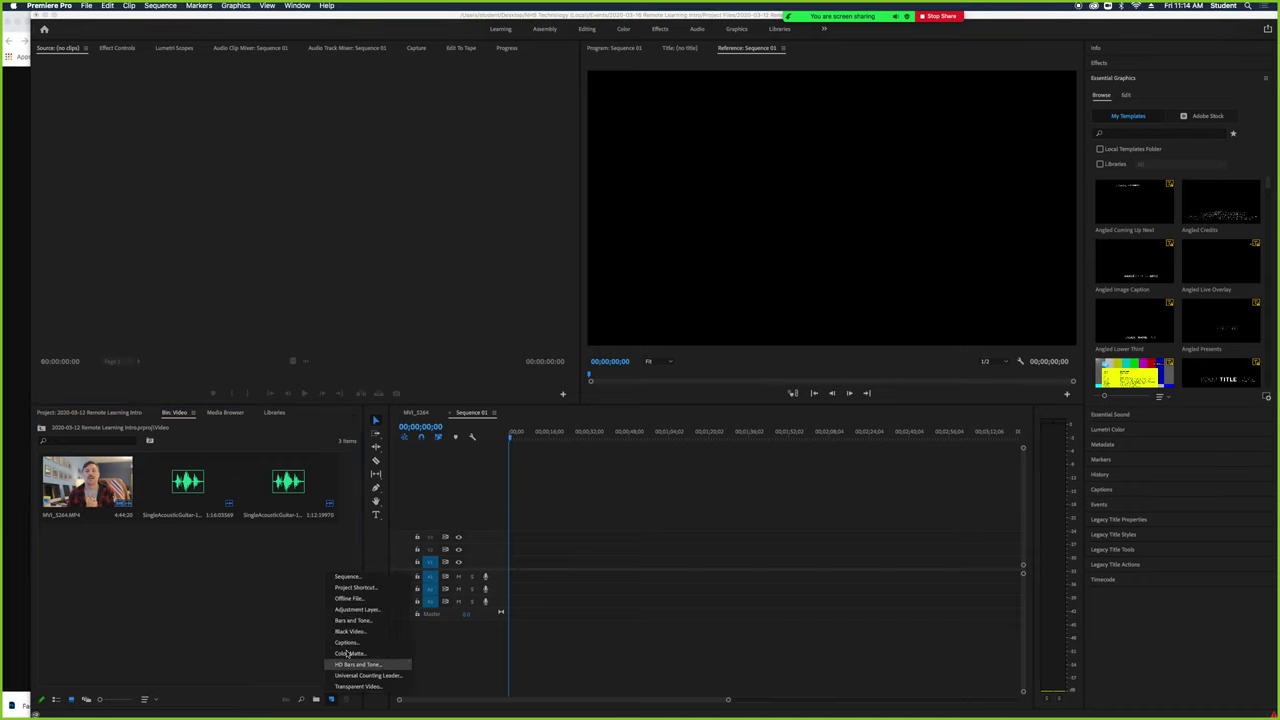
pyautogui.click(348, 577)
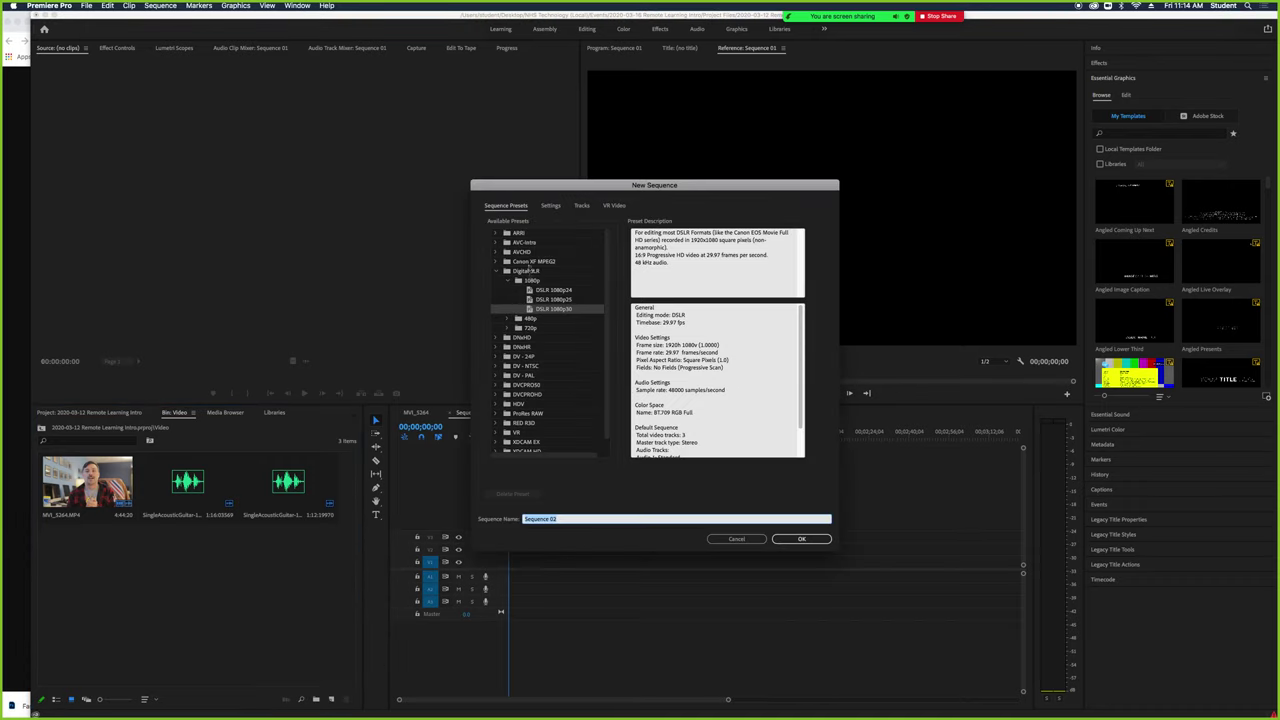
pyautogui.click(496, 271)
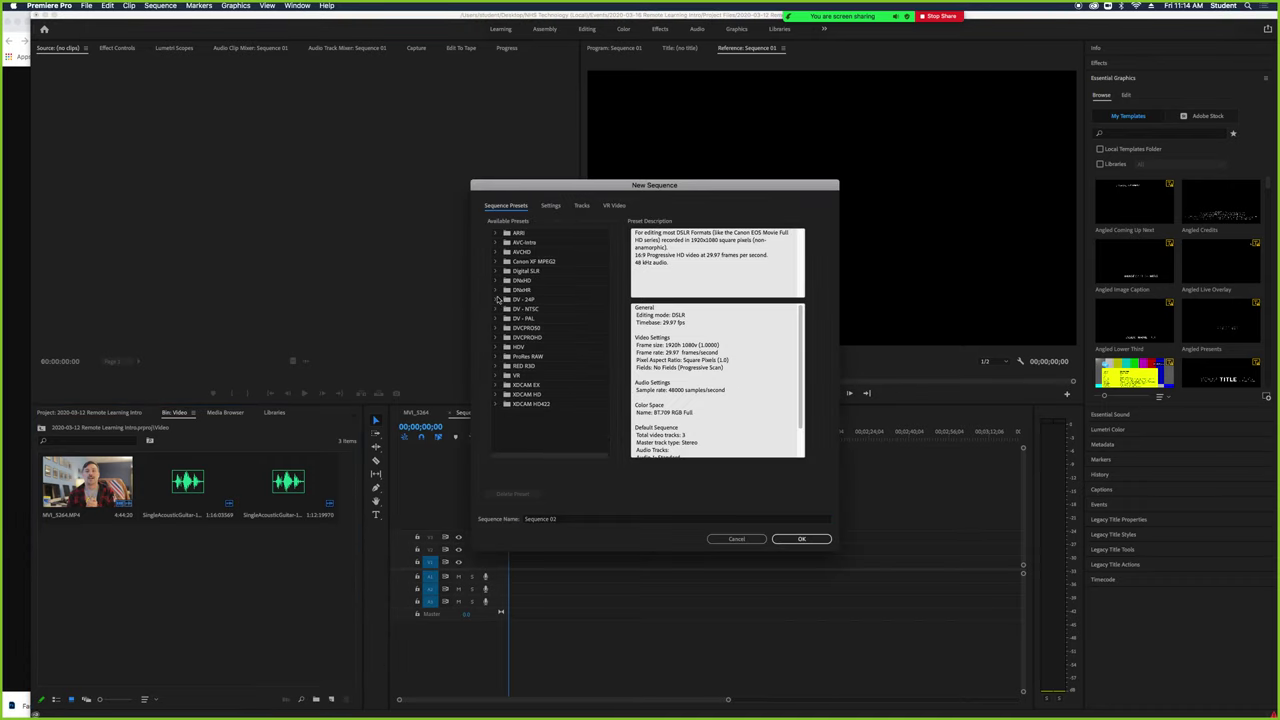
pyautogui.click(497, 300)
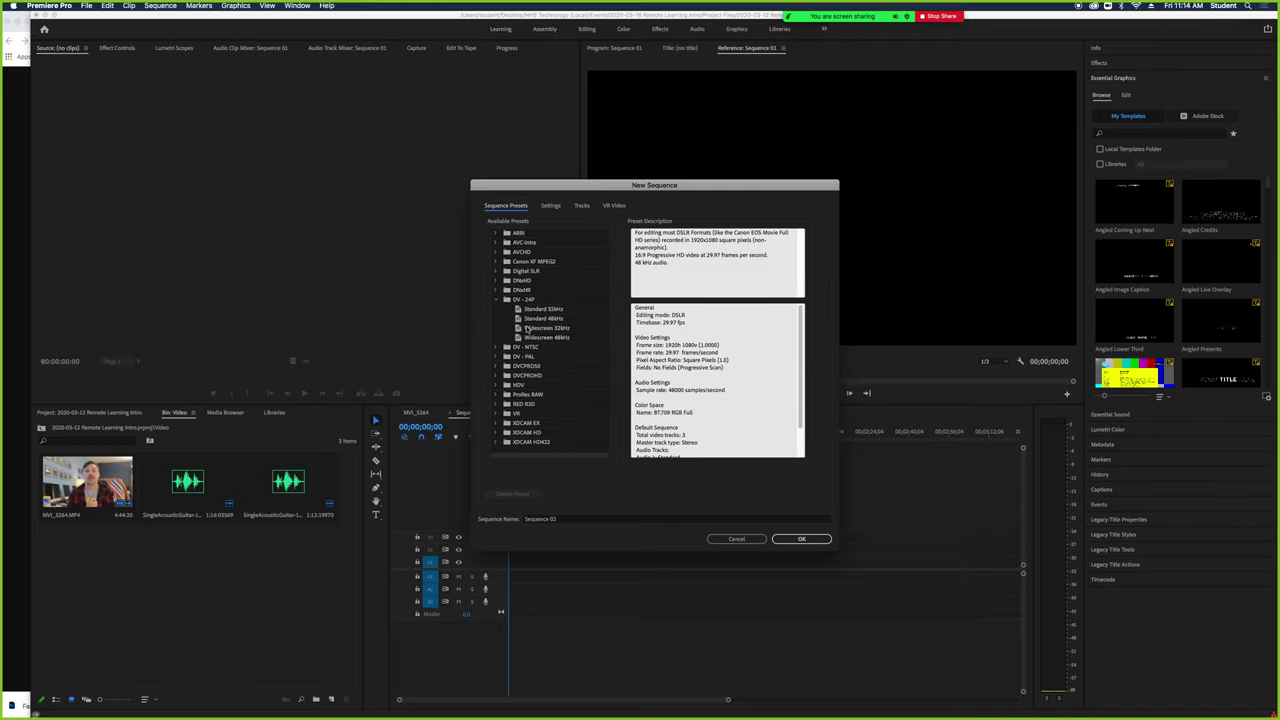
pyautogui.doubleClick(530, 319)
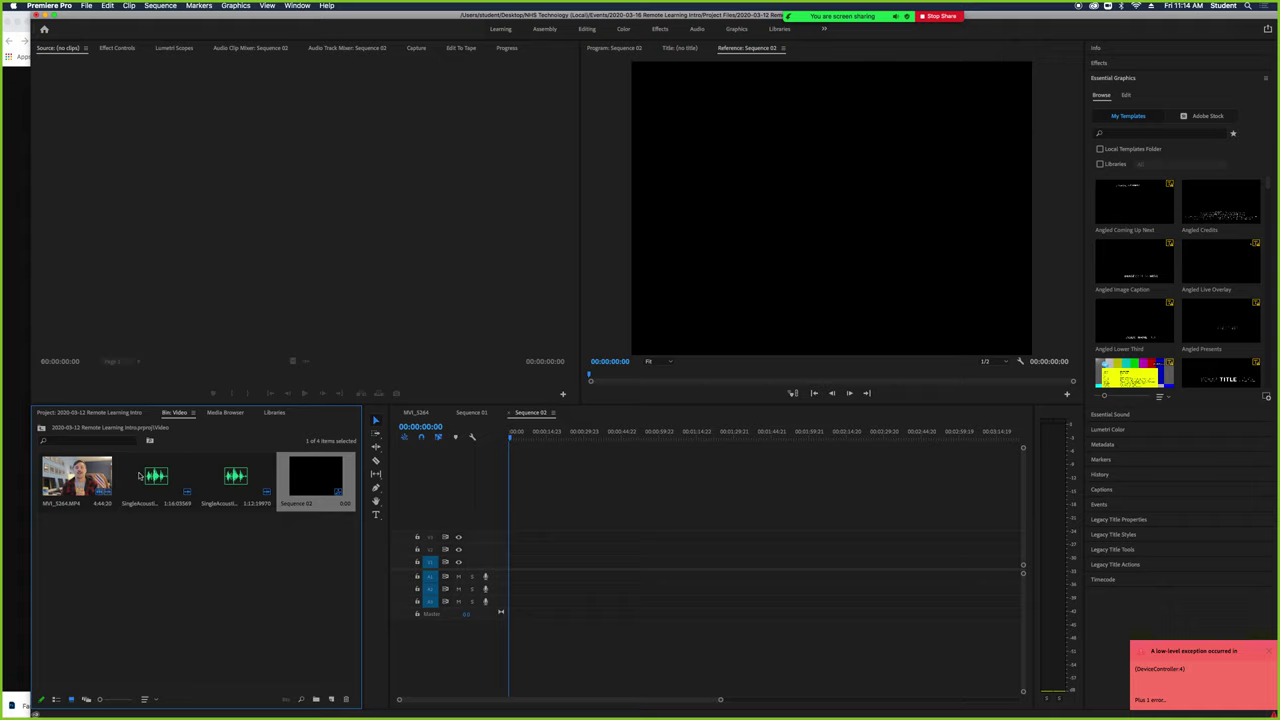
pyautogui.click(78, 482)
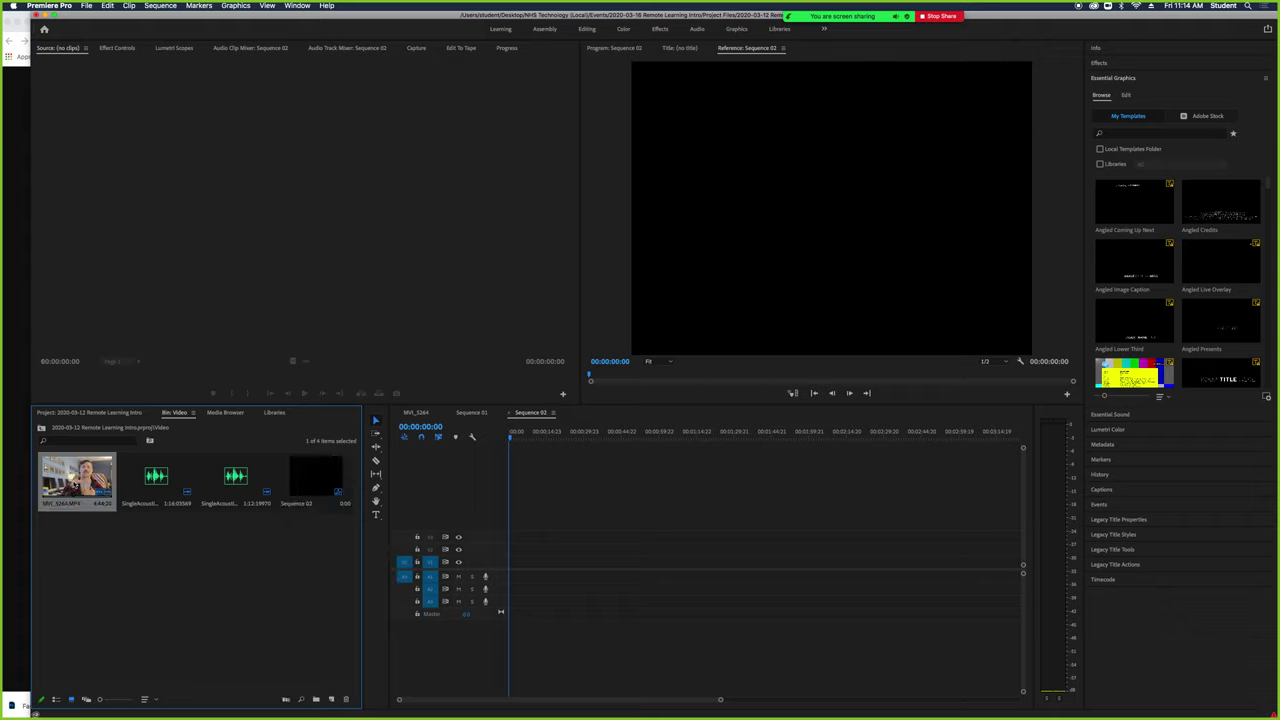
# Add MVI_5264 to Sequence 02, change the sequence to match the clip, and confirm 1920 x 1080 in Properties.
pyautogui.moveTo(76, 484); pyautogui.dragTo(512, 566)
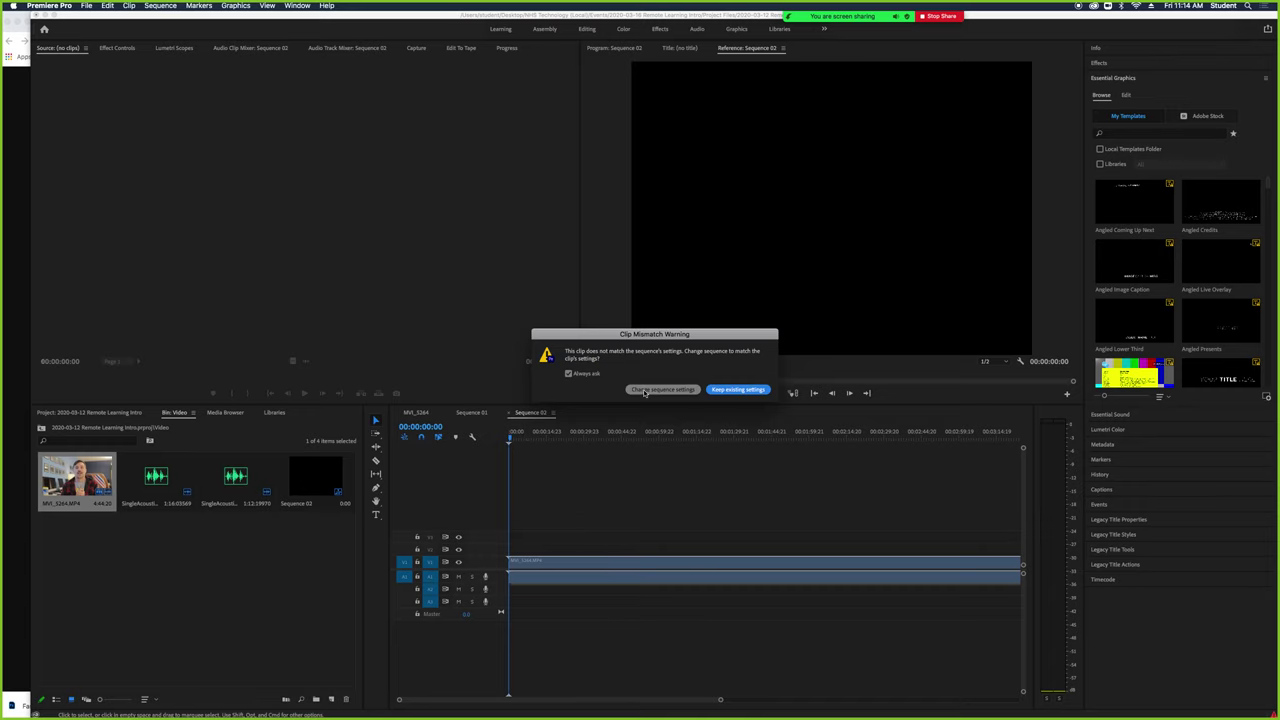
pyautogui.click(645, 390)
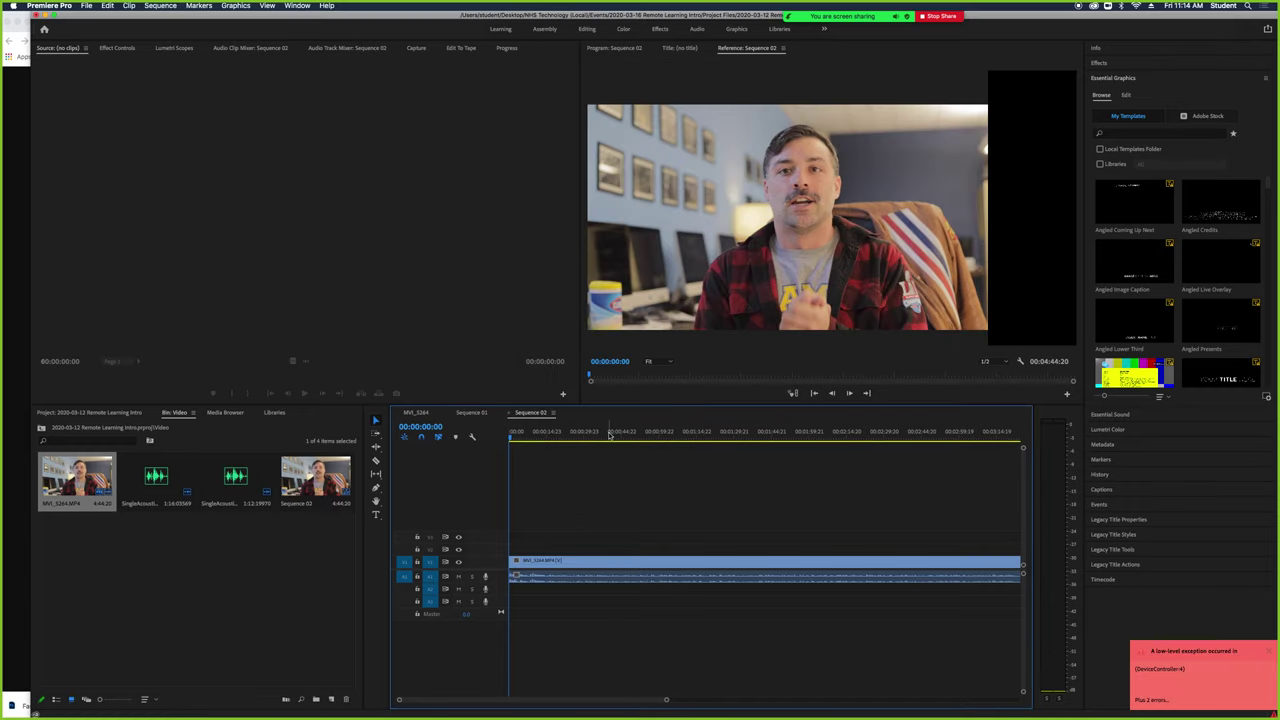
pyautogui.click(609, 434)
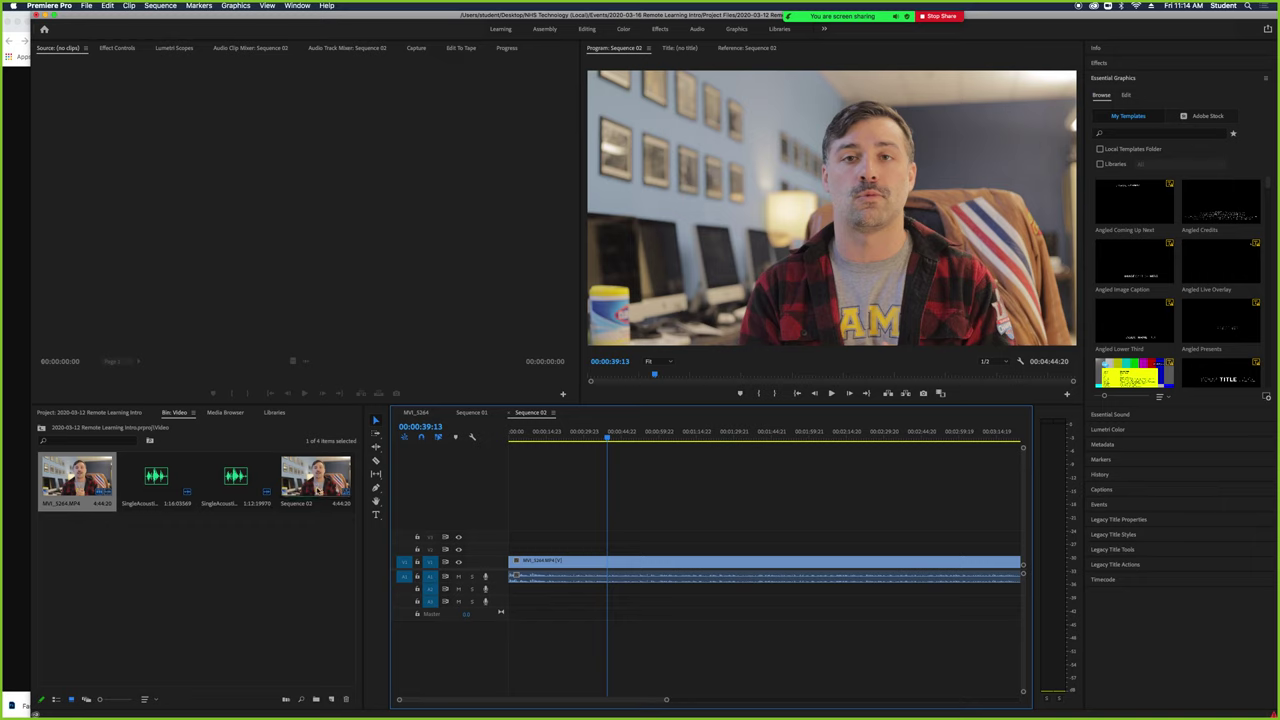
pyautogui.rightClick(318, 492)
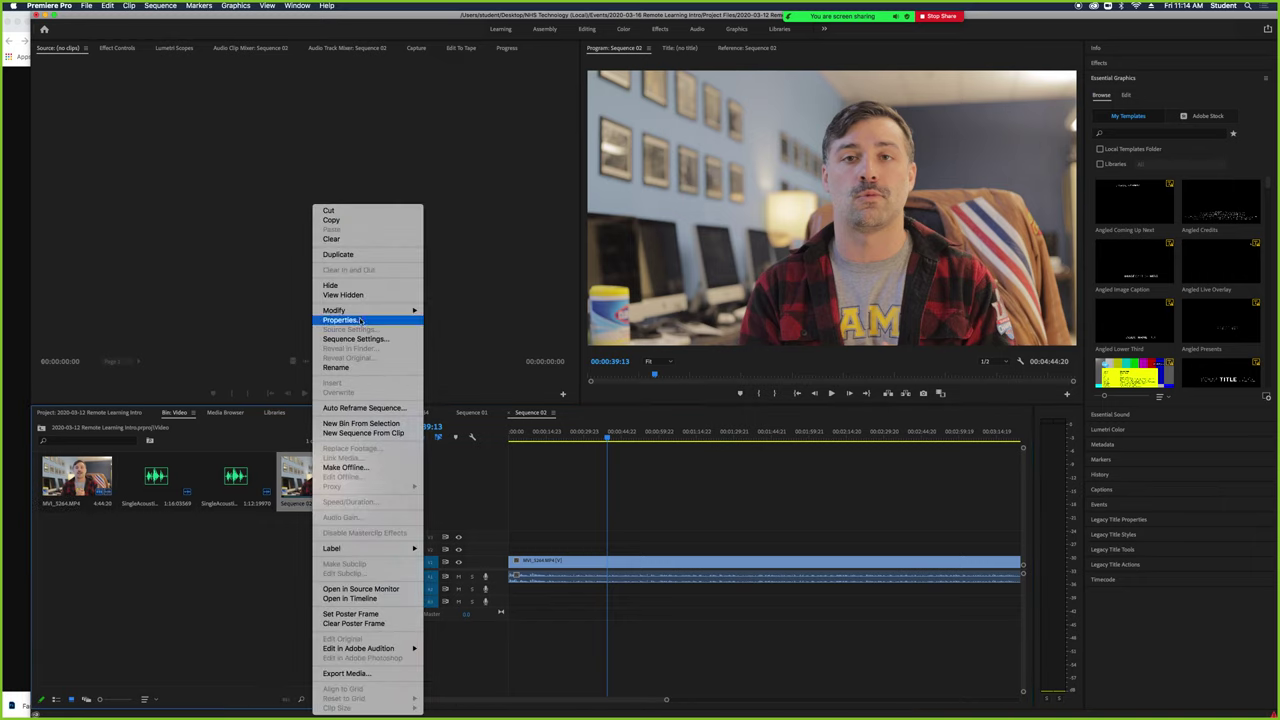
pyautogui.click(360, 320)
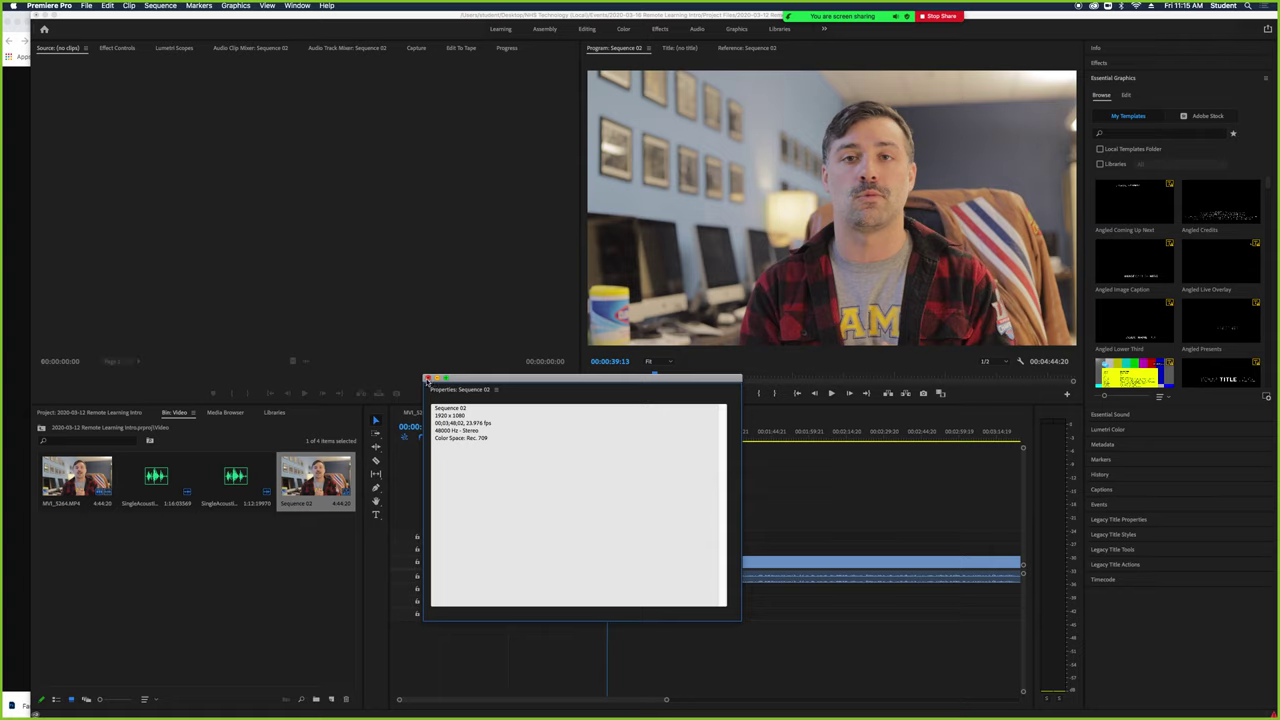
pyautogui.click(427, 379)
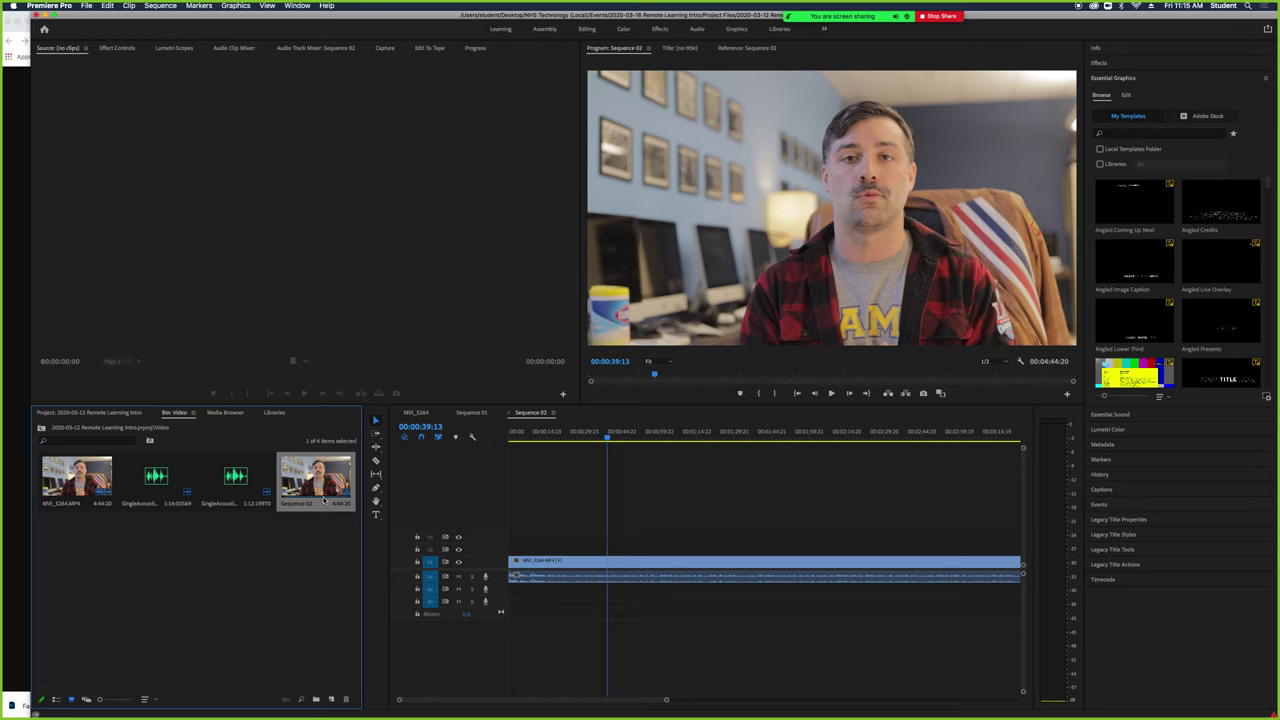
# Delete Sequence 02 and create Sequence 03 with the default preset.
pyautogui.press('Delete')
pyautogui.click(331, 699)
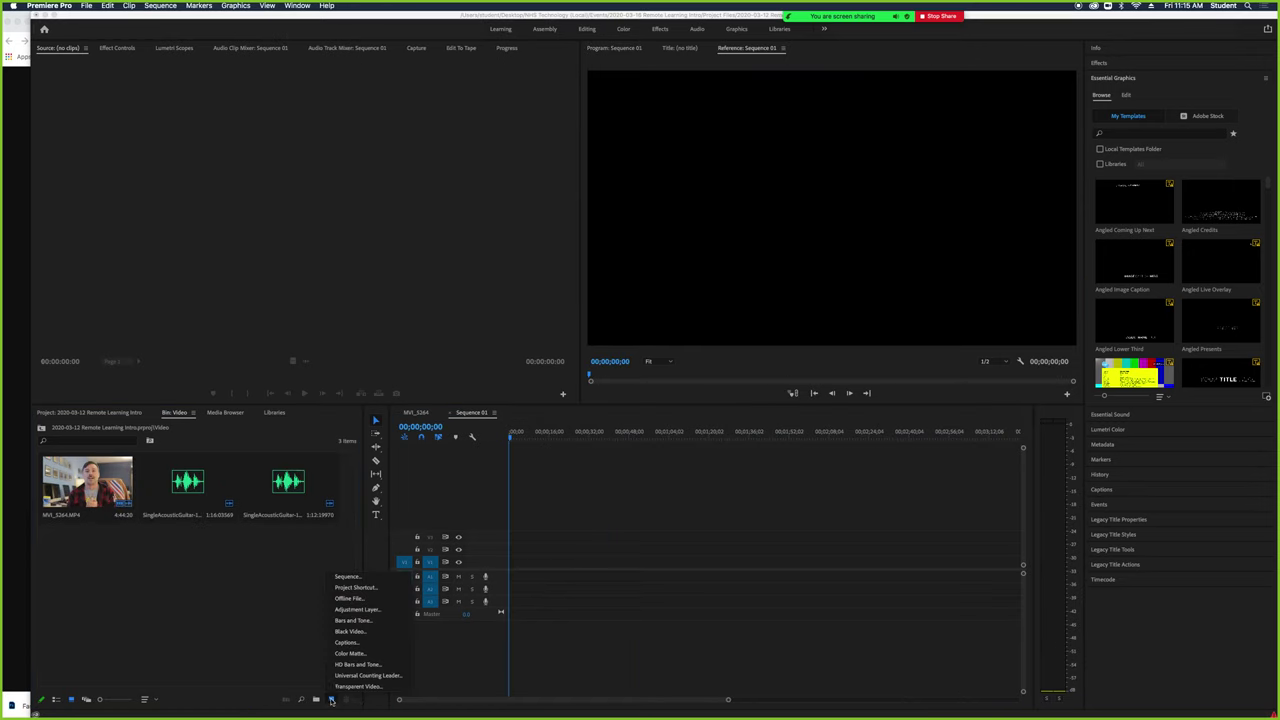
pyautogui.click(347, 576)
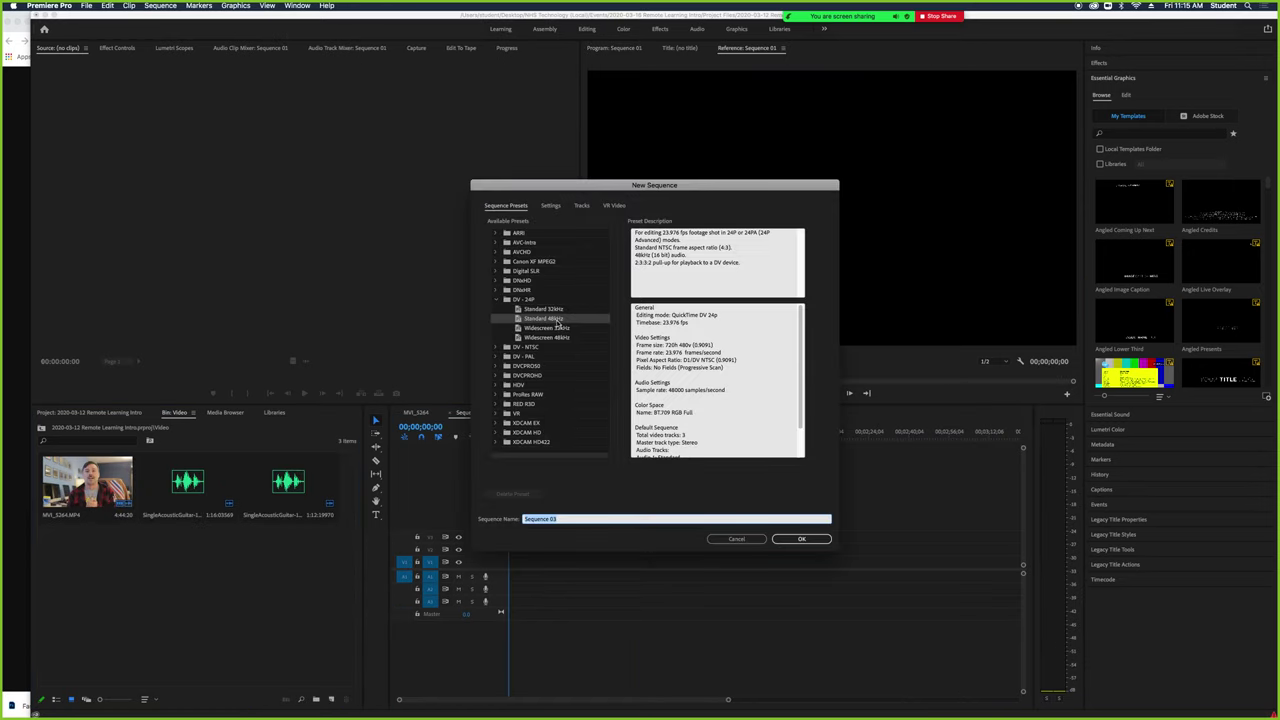
pyautogui.press('Return')
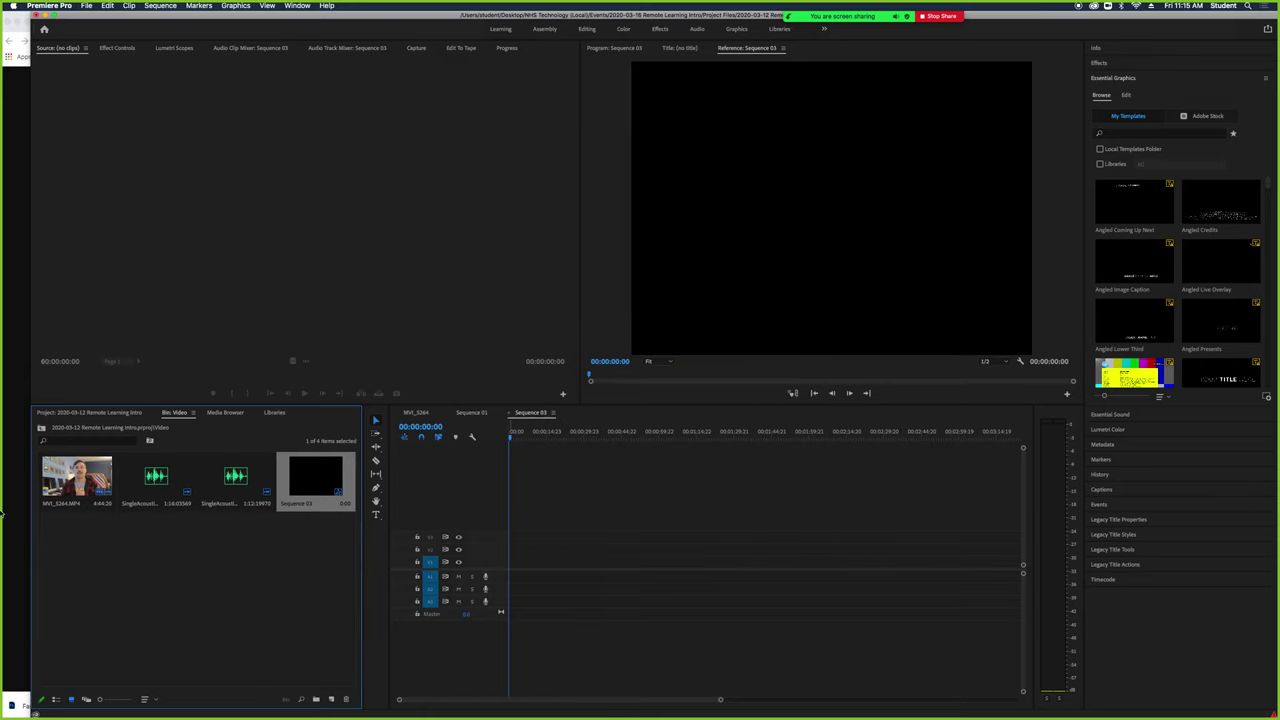
# Add MVI_5264 to Sequence 03 keeping its existing settings, so the clip overflows the frame.
pyautogui.moveTo(68, 486); pyautogui.dragTo(520, 560)
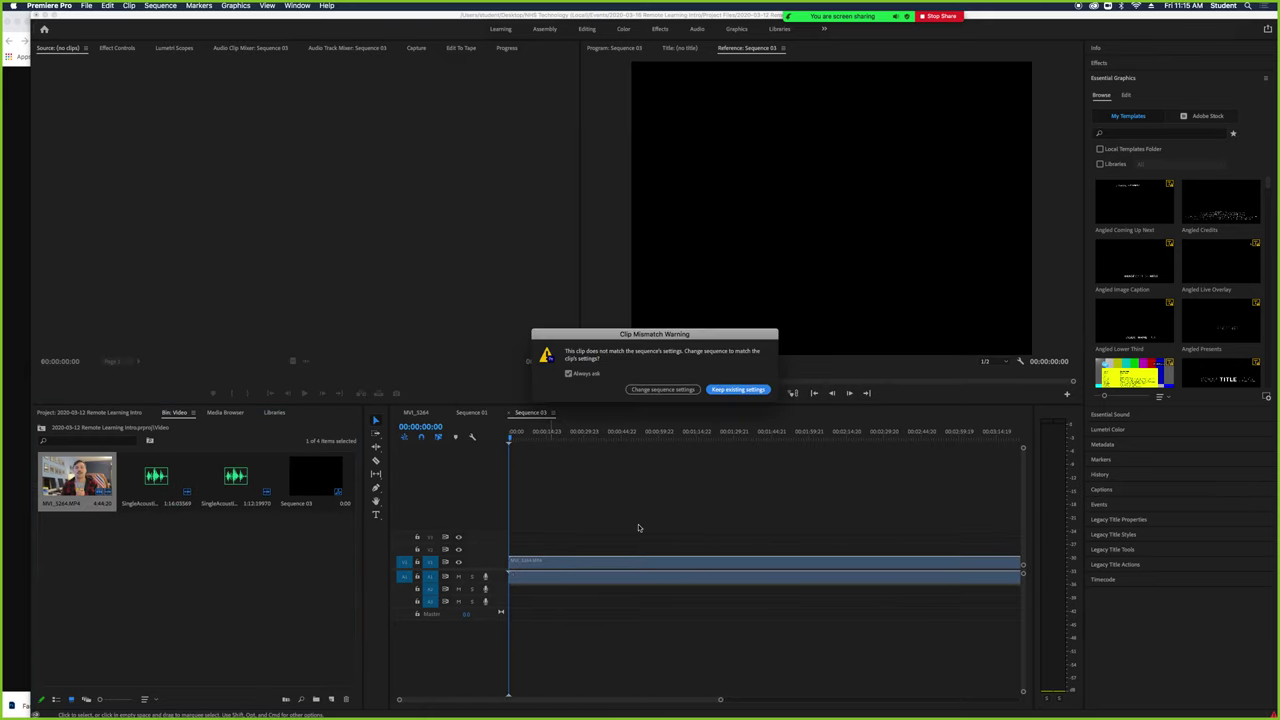
pyautogui.click(740, 390)
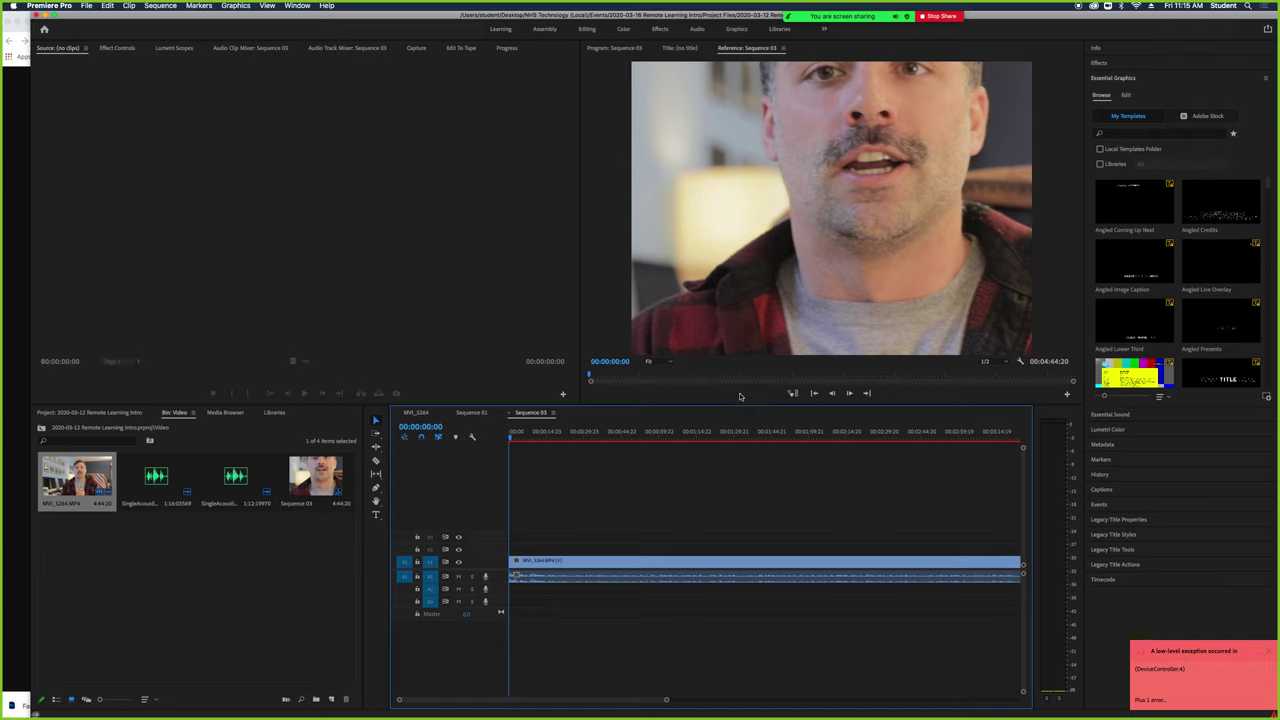
pyautogui.click(718, 243)
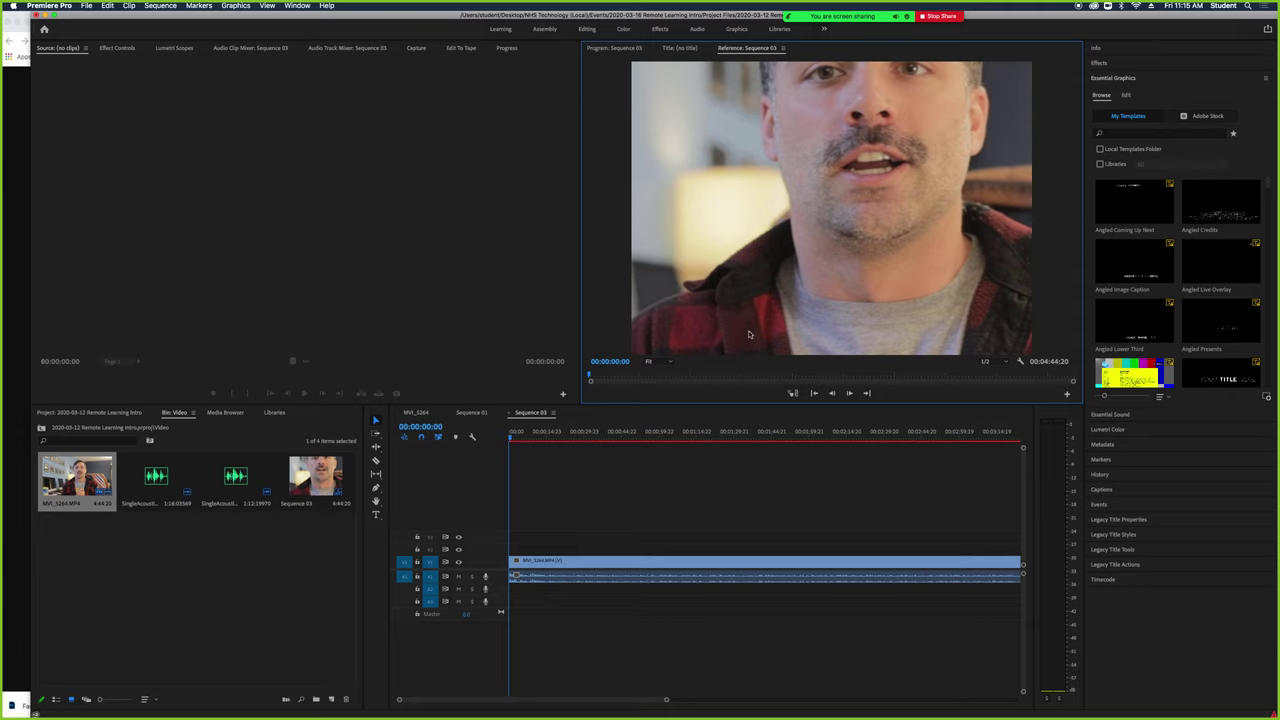
pyautogui.click(580, 434)
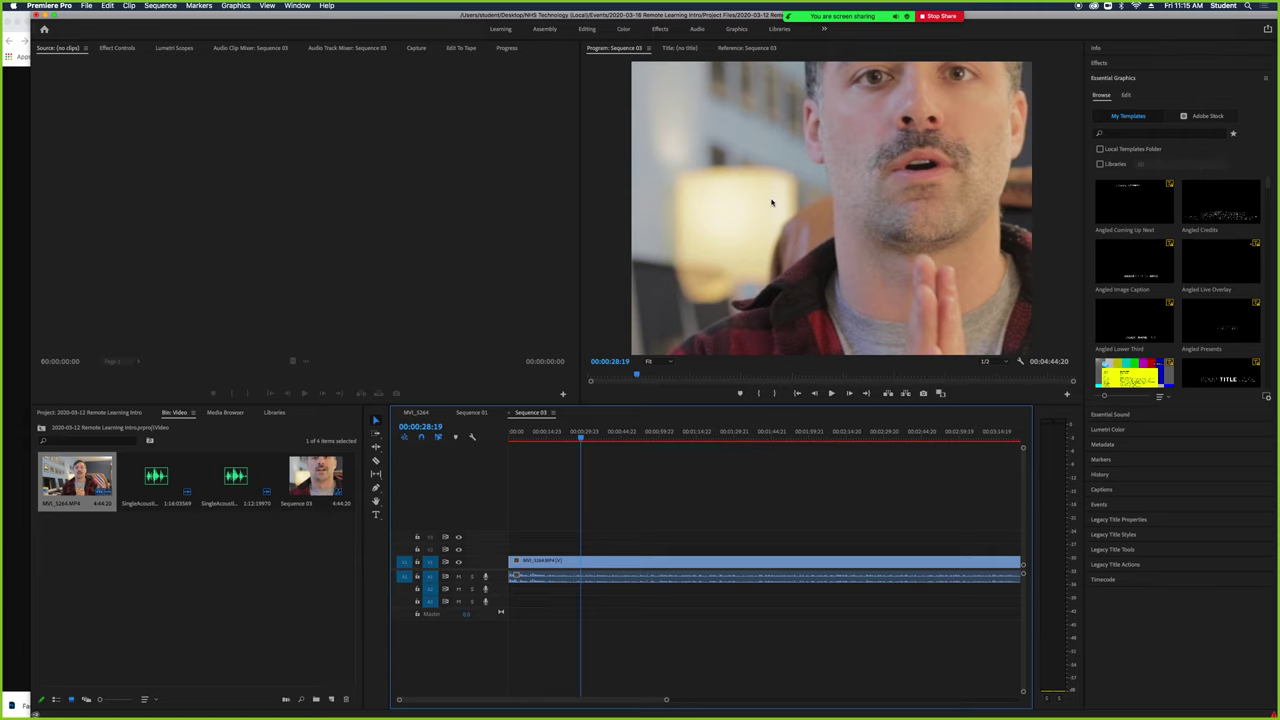
pyautogui.click(342, 464)
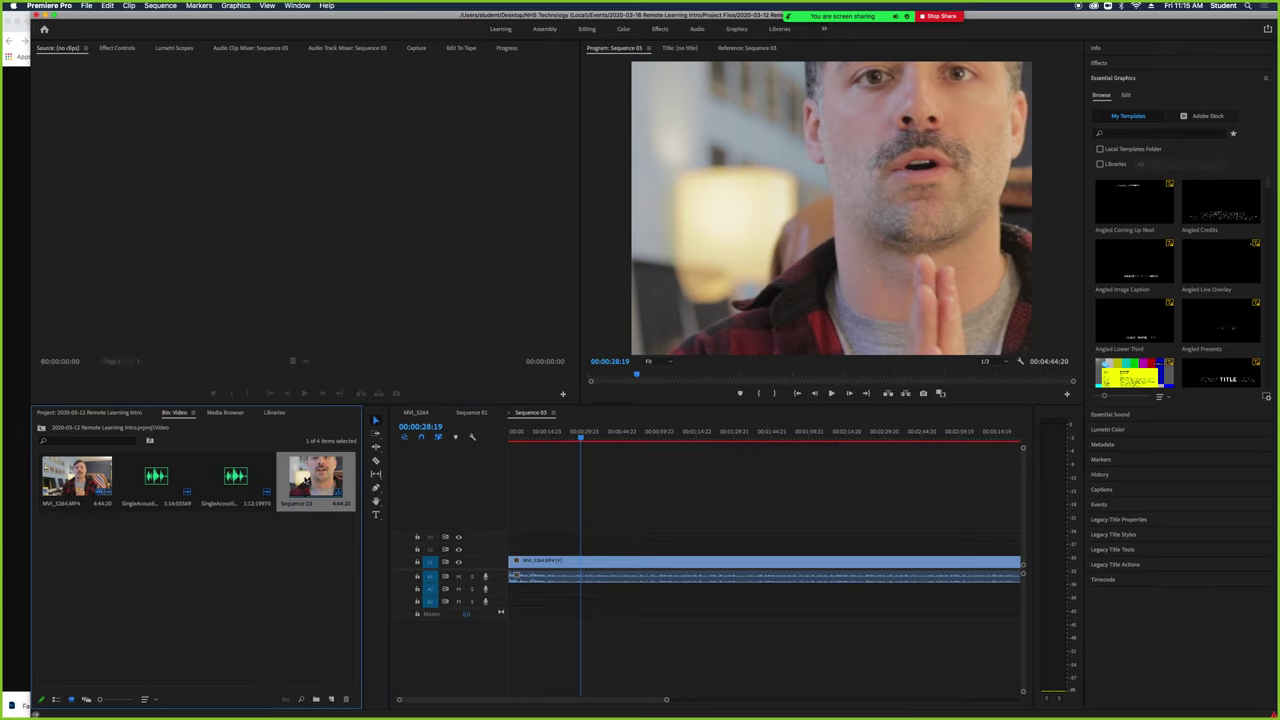
pyautogui.press('Delete')
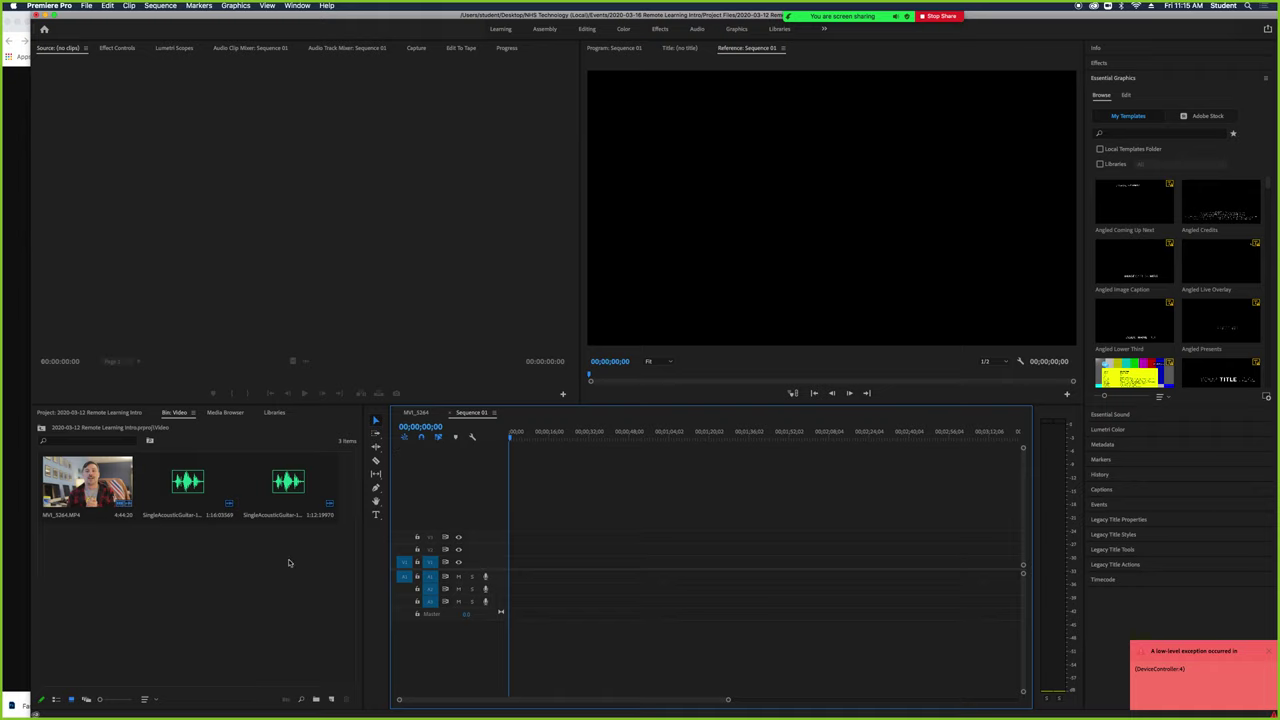
pyautogui.moveTo(87, 482); pyautogui.dragTo(514, 577)
pyautogui.click(645, 388)
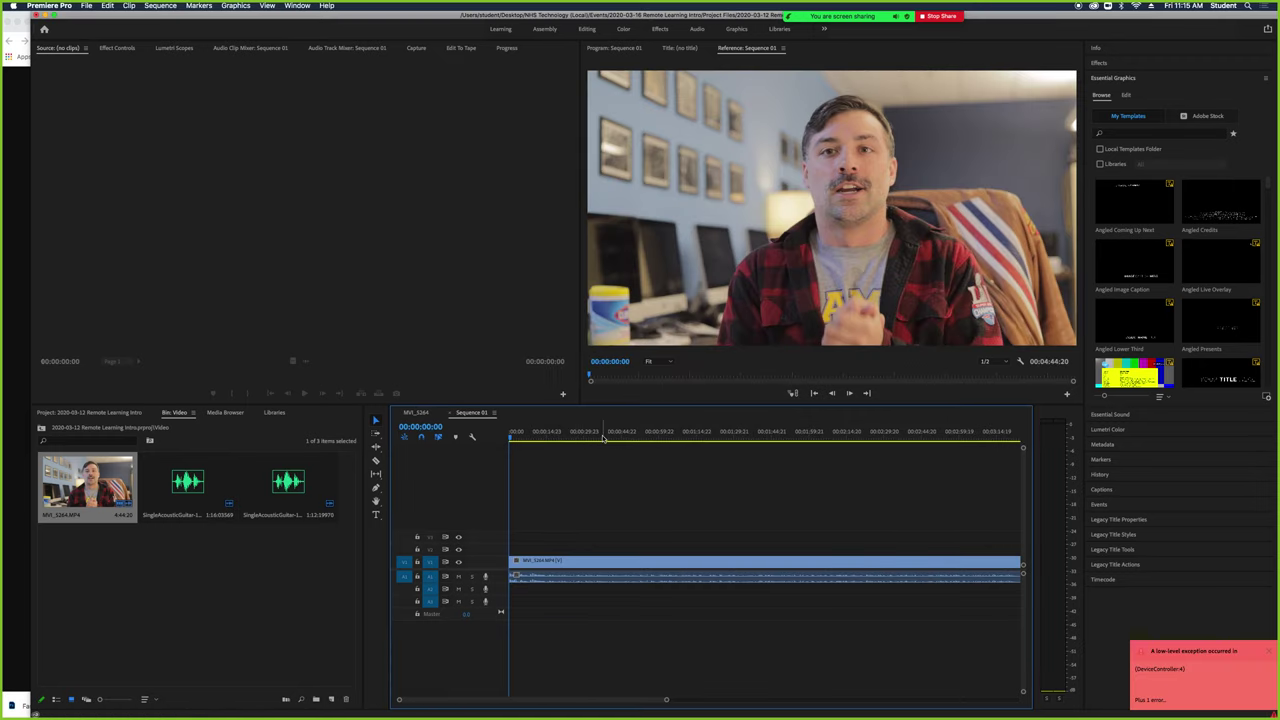
pyautogui.click(42, 428)
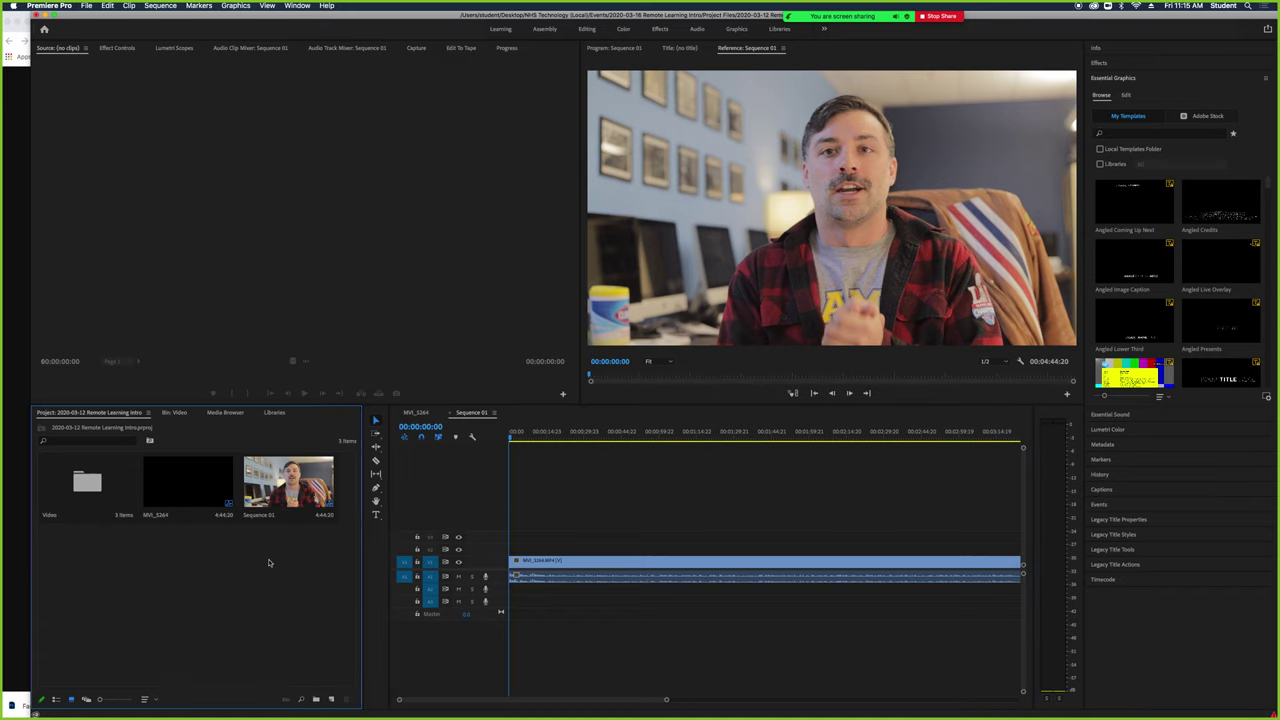
pyautogui.rightClick(297, 492)
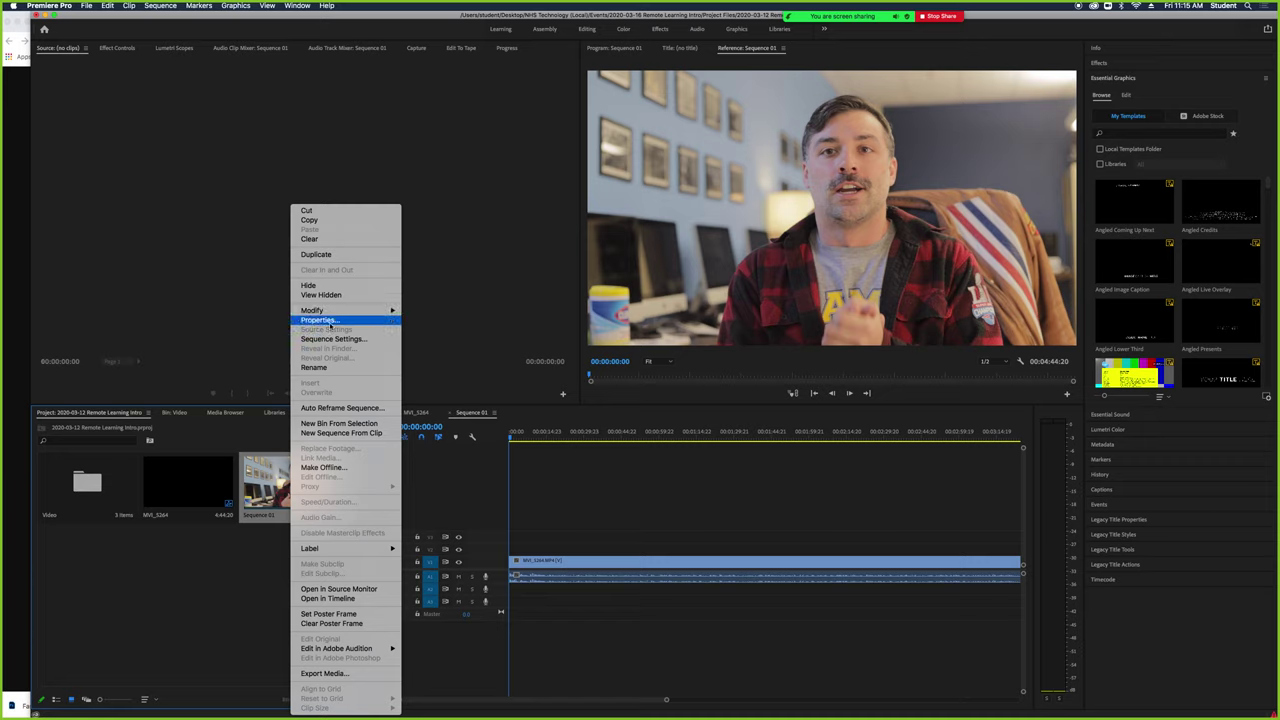
pyautogui.click(329, 320)
pyautogui.click(431, 381)
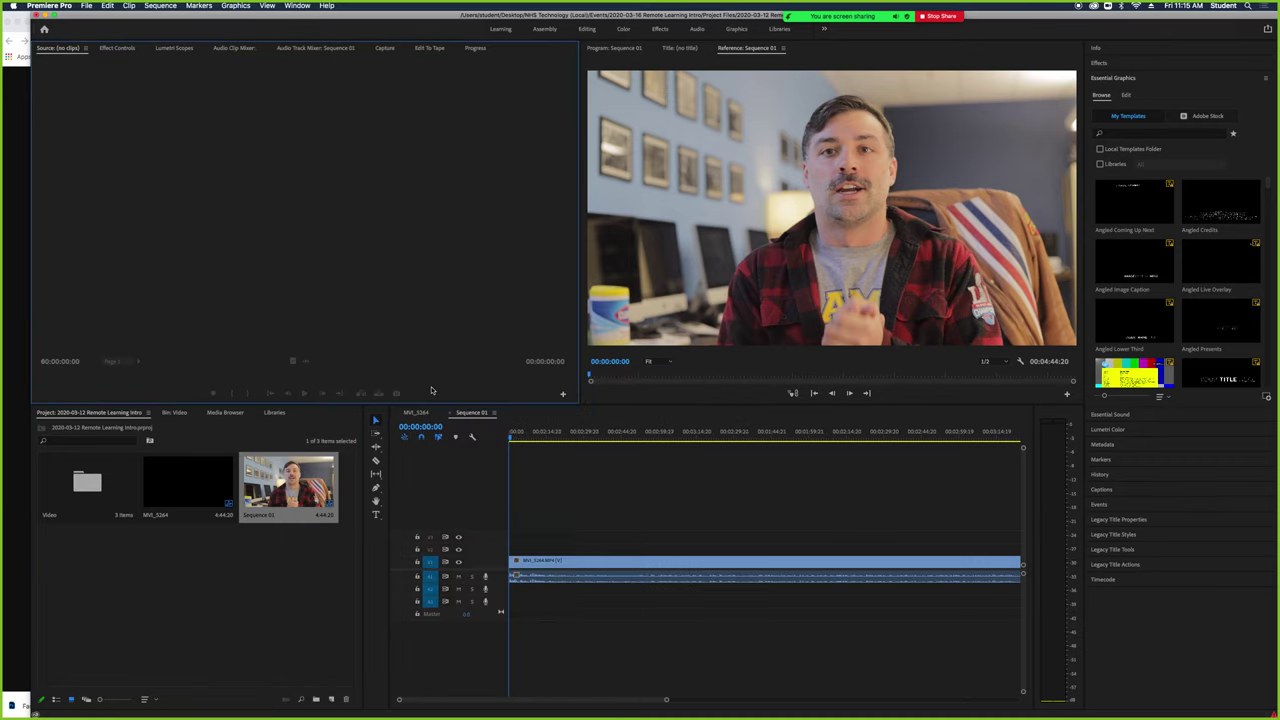
# Change Sequence 01's frame size to a vertical 720 x 1280 and accept deleting its previews.
pyautogui.rightClick(290, 485)
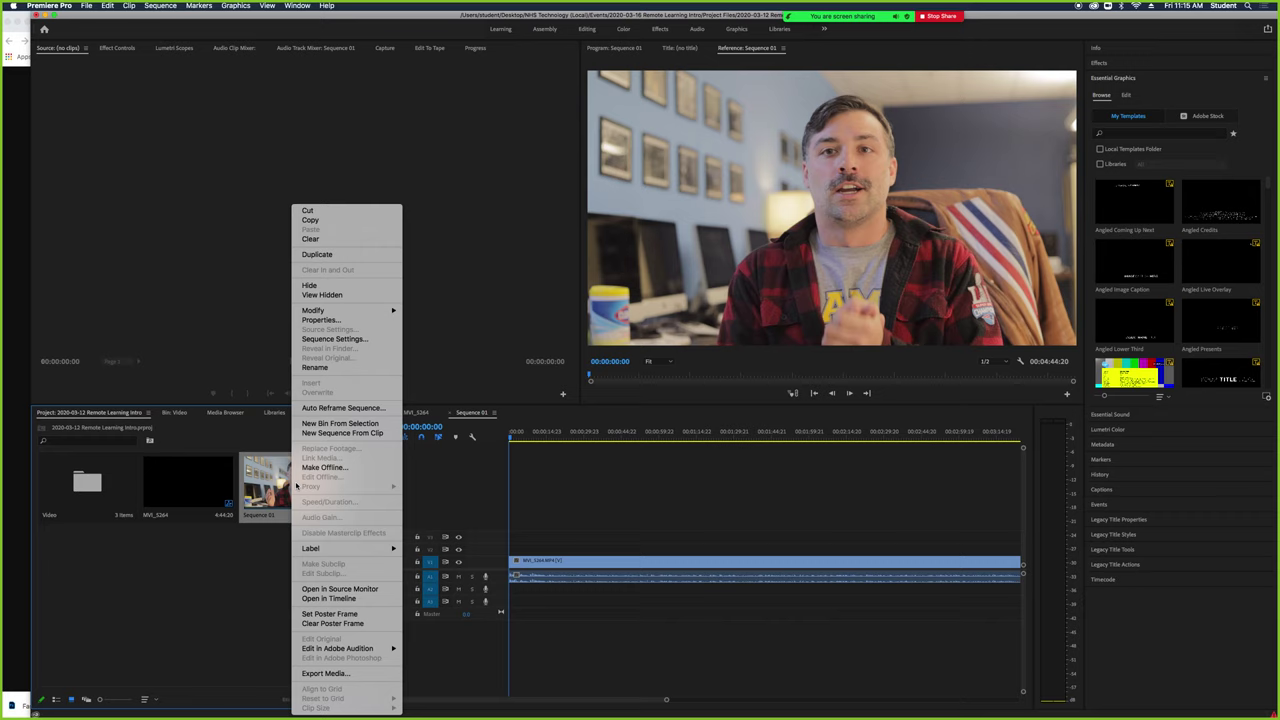
pyautogui.click(325, 341)
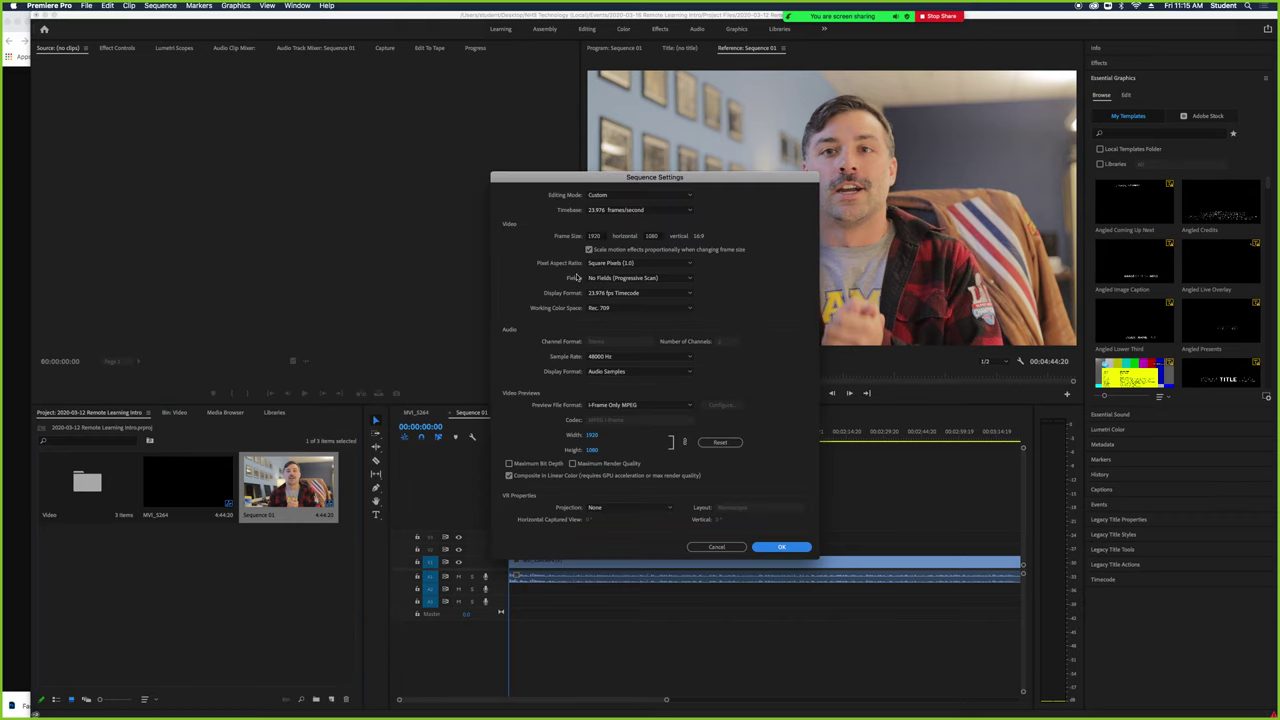
pyautogui.click(594, 236)
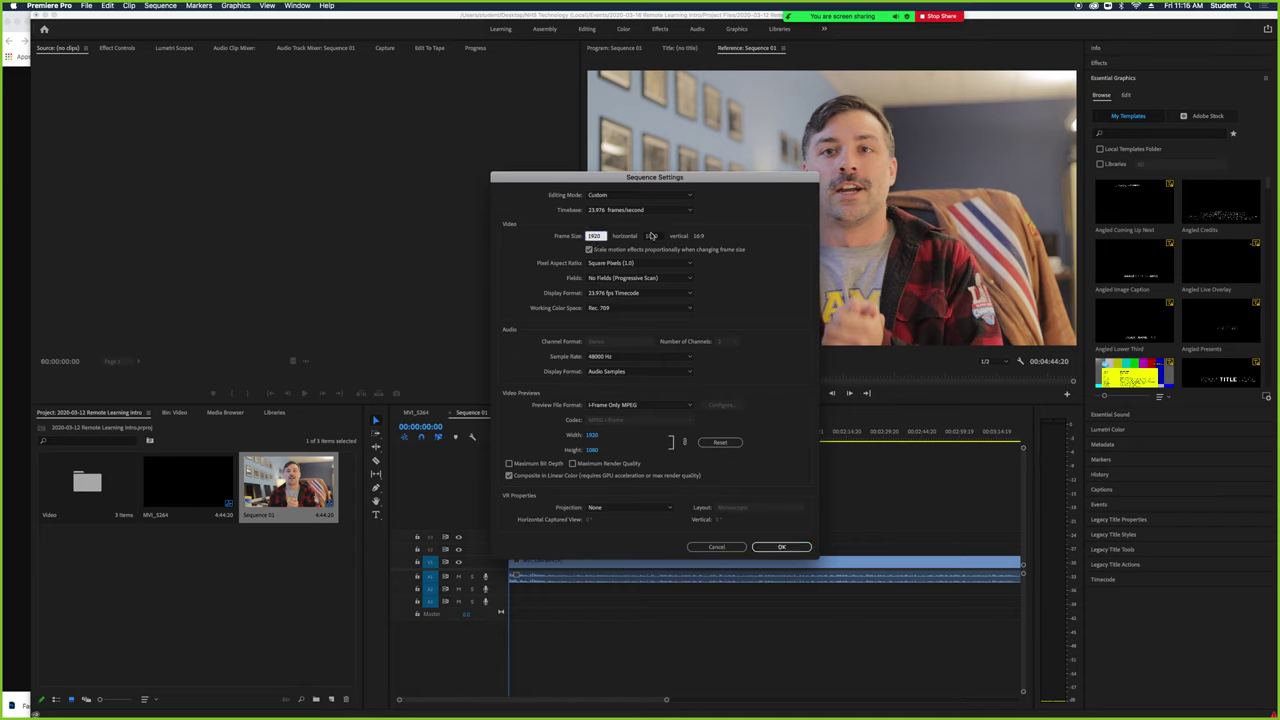
pyautogui.click(651, 235)
pyautogui.click(595, 237)
pyautogui.write('19')
pyautogui.write('20')
pyautogui.click(651, 236)
pyautogui.write('1280')
pyautogui.press('Tab')
pyautogui.click(779, 548)
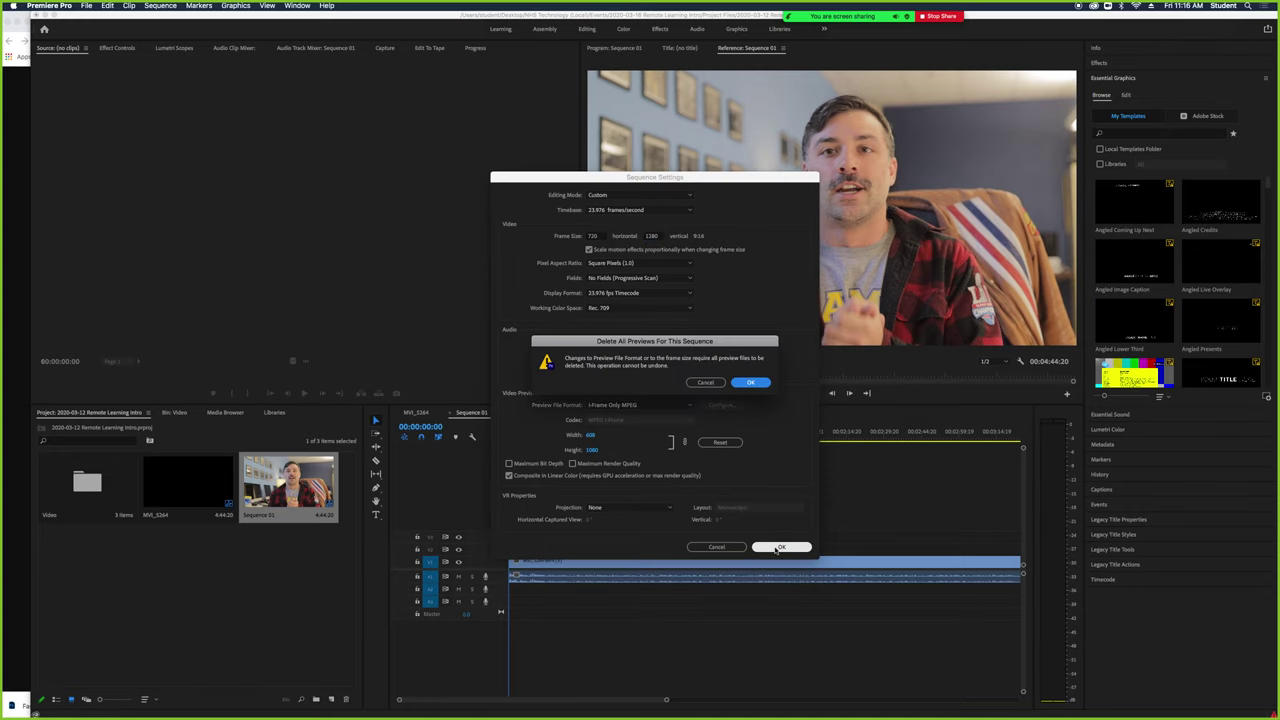
pyautogui.click(750, 382)
# Reset Sequence 01's frame size to 1920 x 1080 and accept deleting its previews.
pyautogui.rightClick(262, 482)
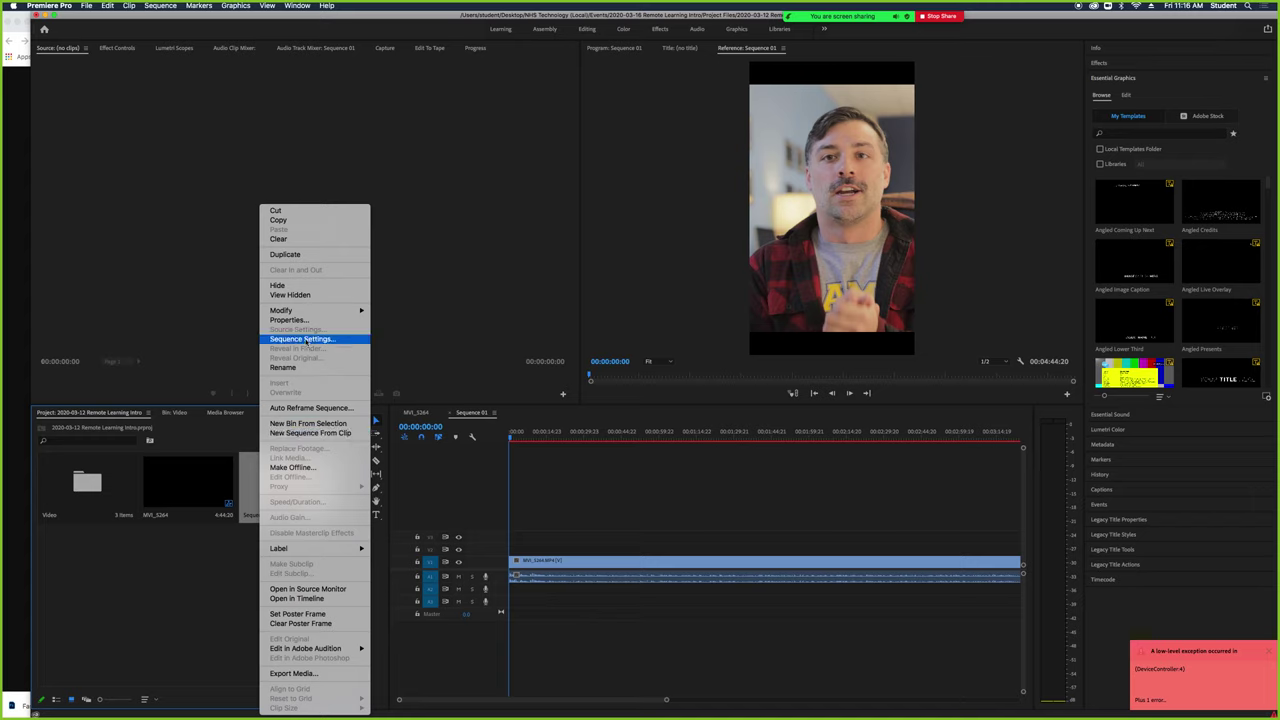
pyautogui.click(305, 340)
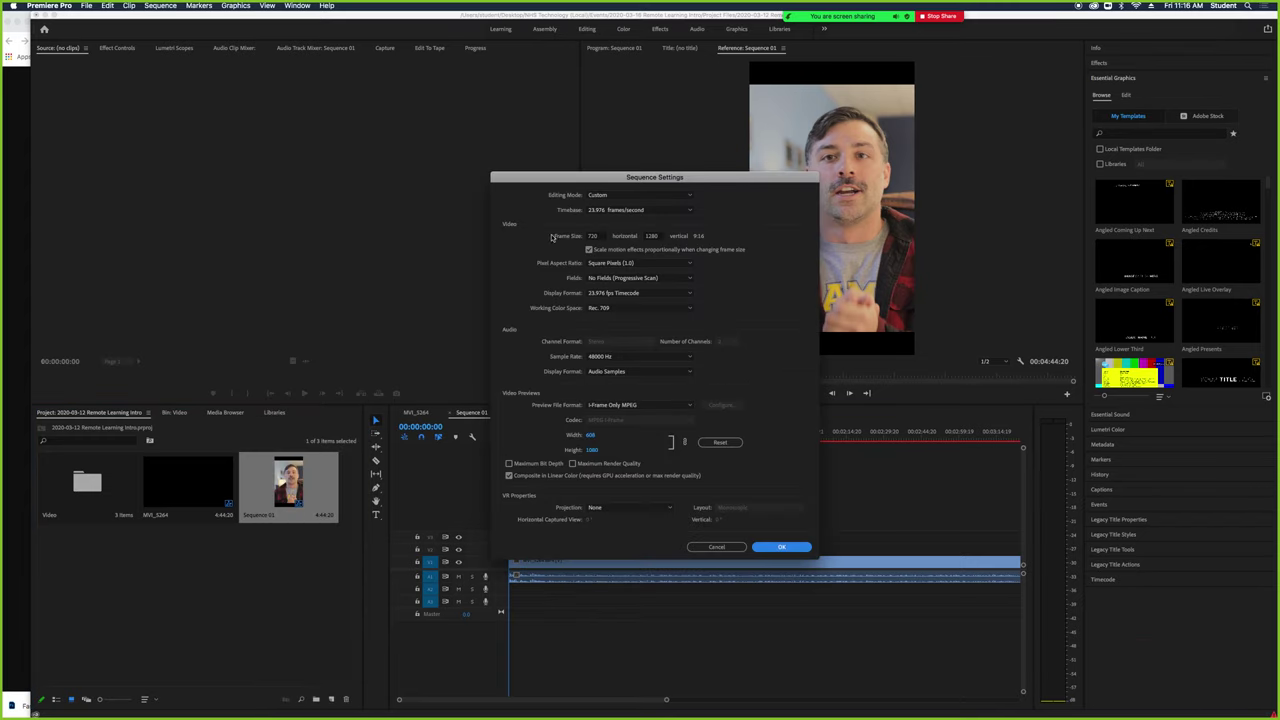
pyautogui.click(598, 236)
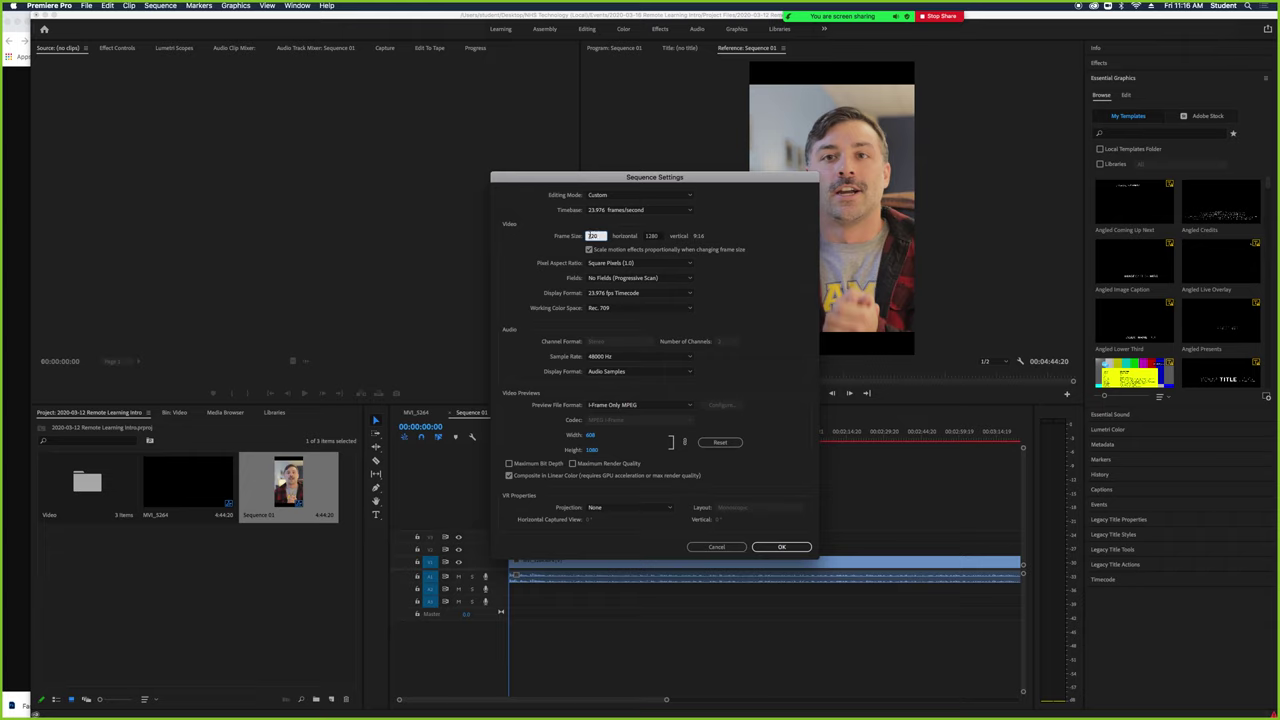
pyautogui.write('1920')
pyautogui.click(664, 236)
pyautogui.write('1080')
pyautogui.click(789, 546)
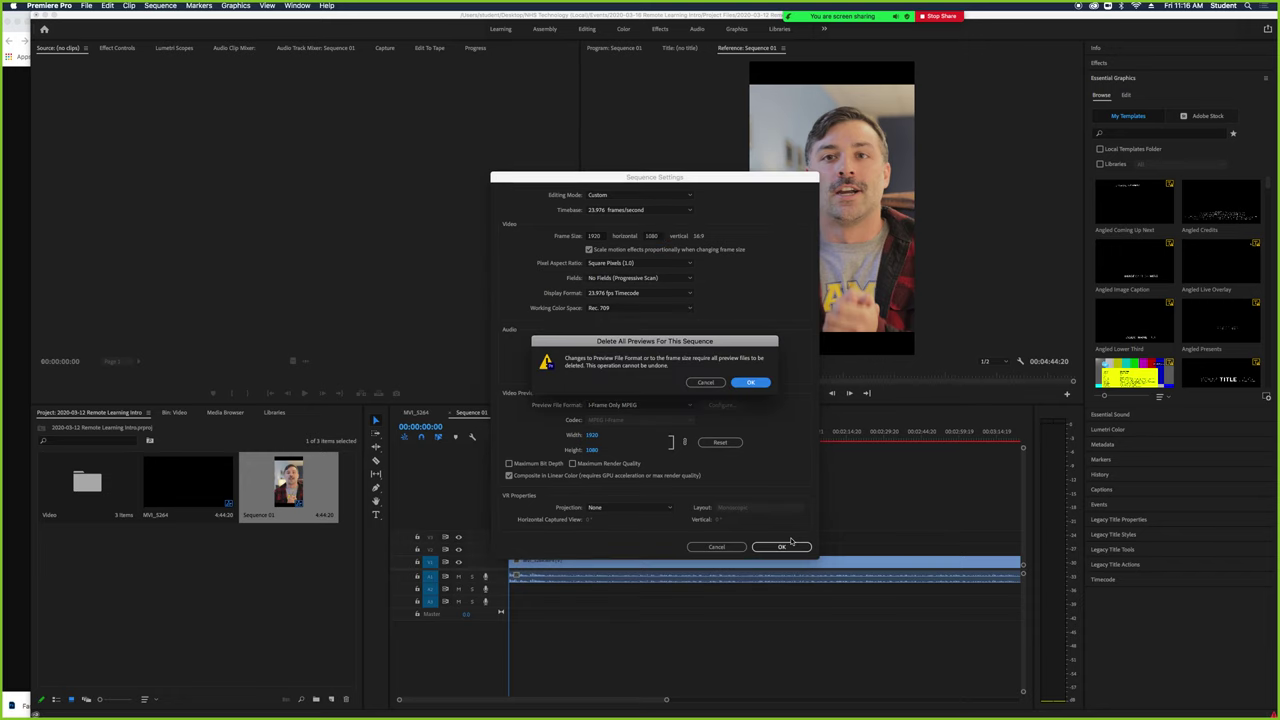
pyautogui.click(752, 383)
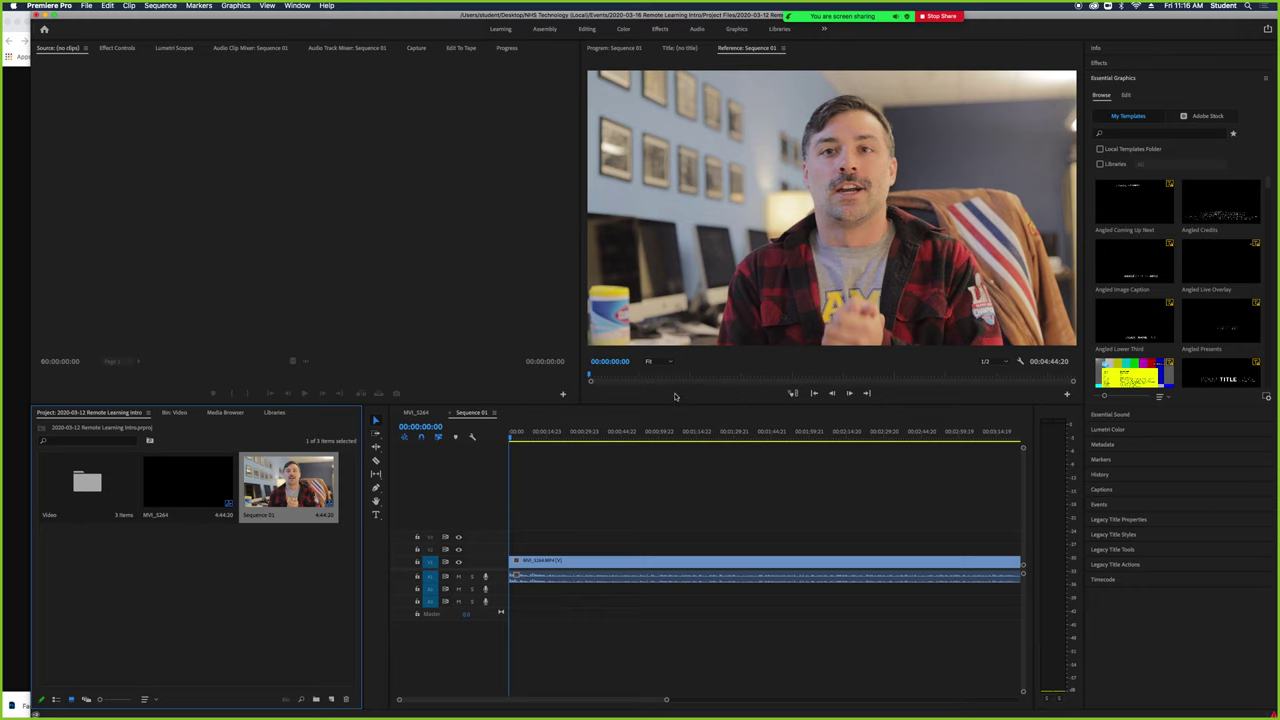
pyautogui.rightClick(293, 478)
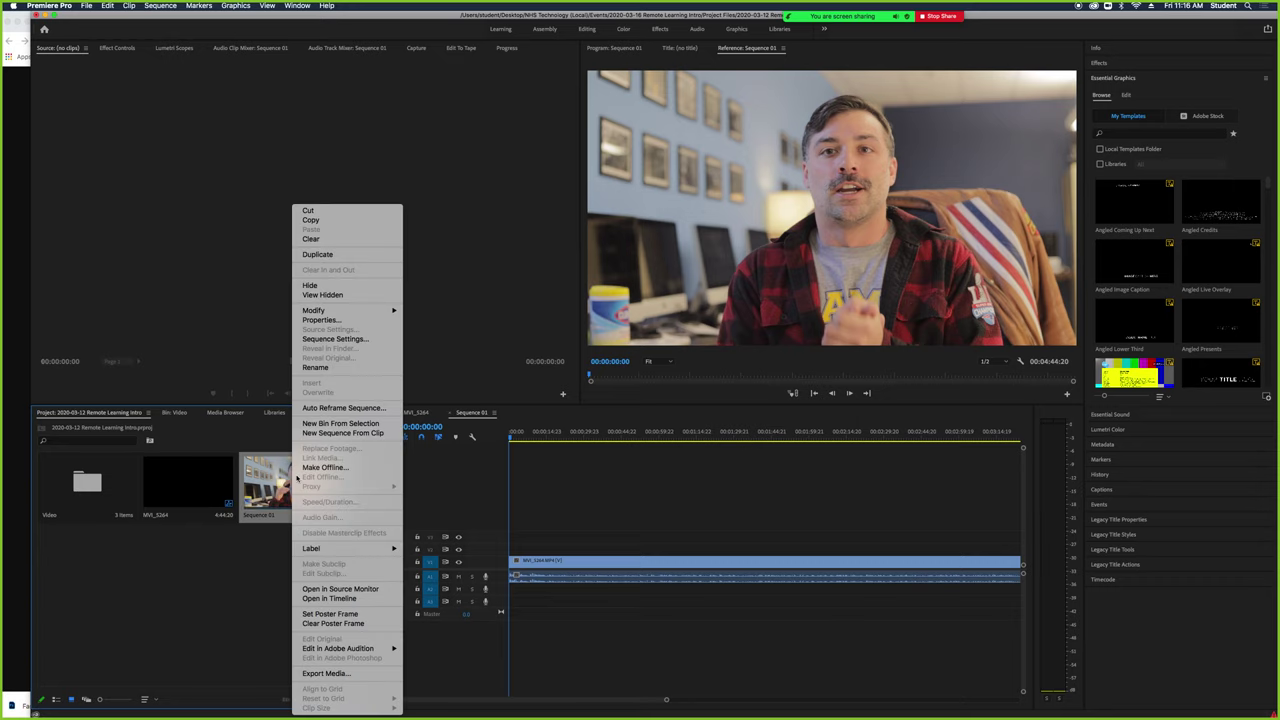
pyautogui.click(348, 319)
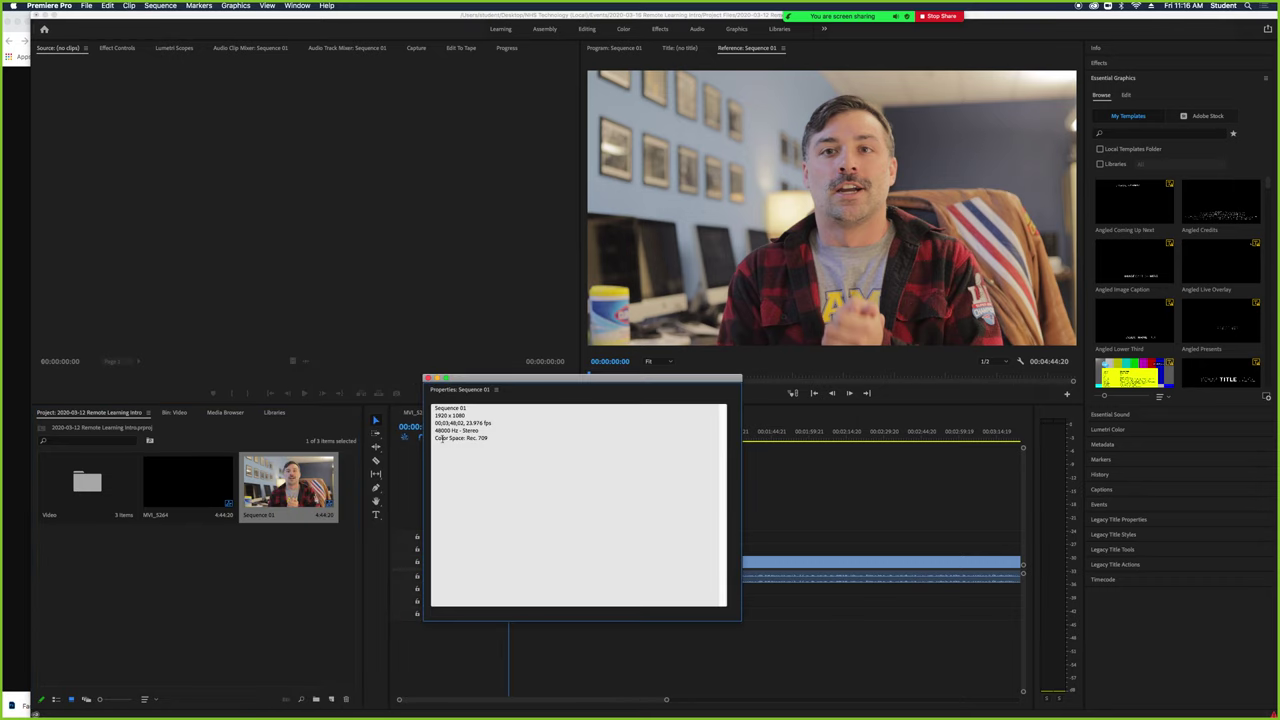
pyautogui.tripleClick(435, 415)
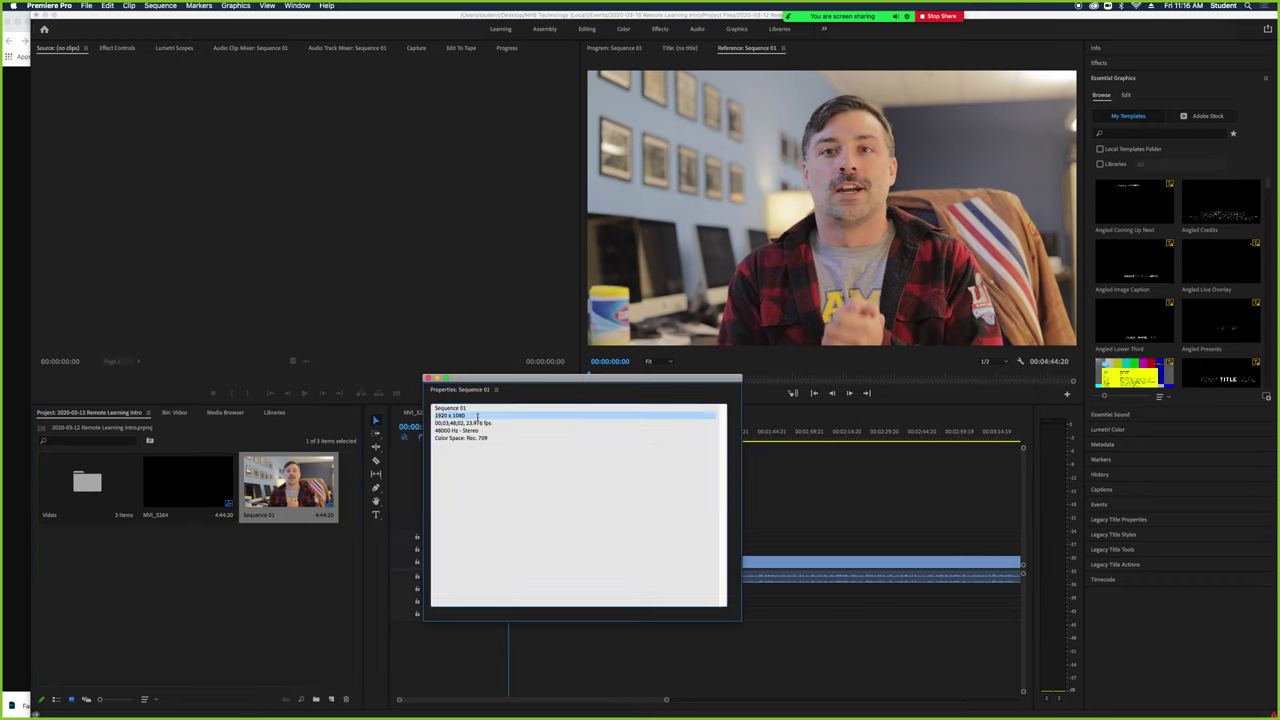
pyautogui.click(480, 417)
pyautogui.moveTo(492, 423); pyautogui.dragTo(431, 423)
pyautogui.click(431, 423)
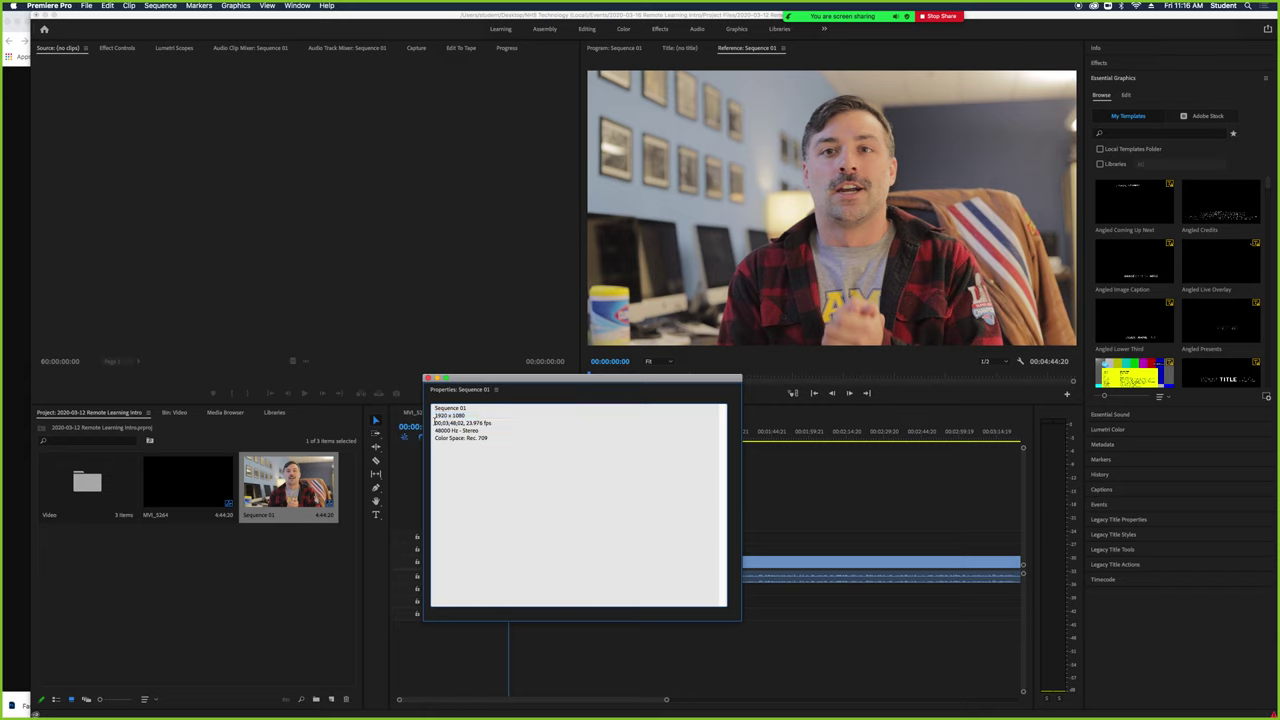
pyautogui.tripleClick(495, 424)
pyautogui.keyDown('shift'); pyautogui.click(495, 424); pyautogui.keyUp('shift')
pyautogui.click(436, 423)
pyautogui.moveTo(436, 423); pyautogui.dragTo(505, 422)
pyautogui.click(427, 378)
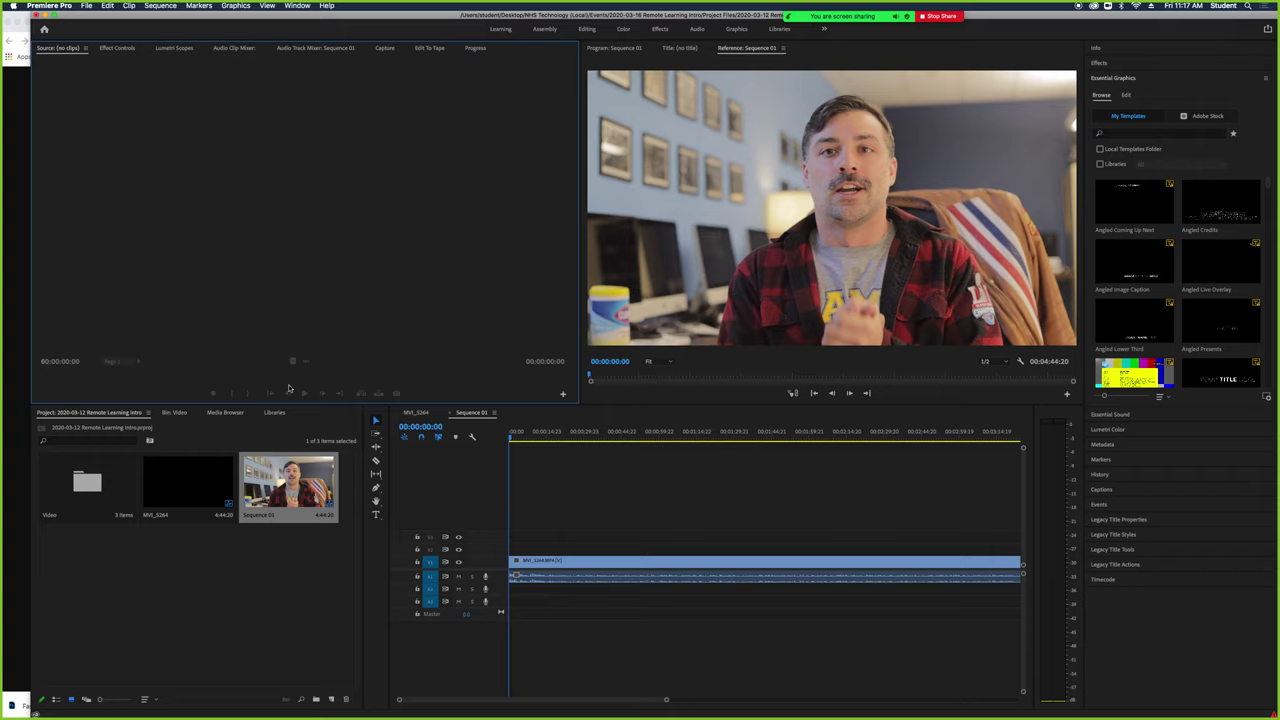
# Open the Export Media settings for Sequence 01 and tick Match Sequence Settings.
pyautogui.click(87, 6)
pyautogui.moveTo(177, 286)
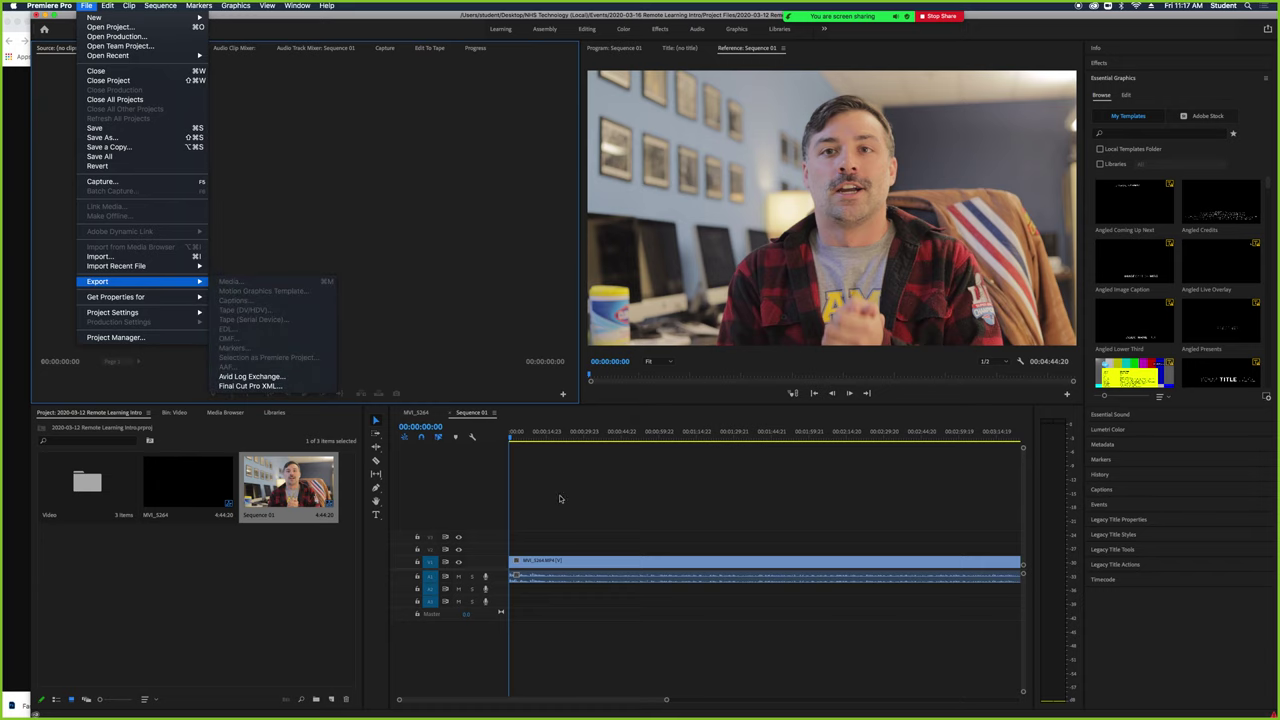
pyautogui.click(597, 466)
pyautogui.click(598, 436)
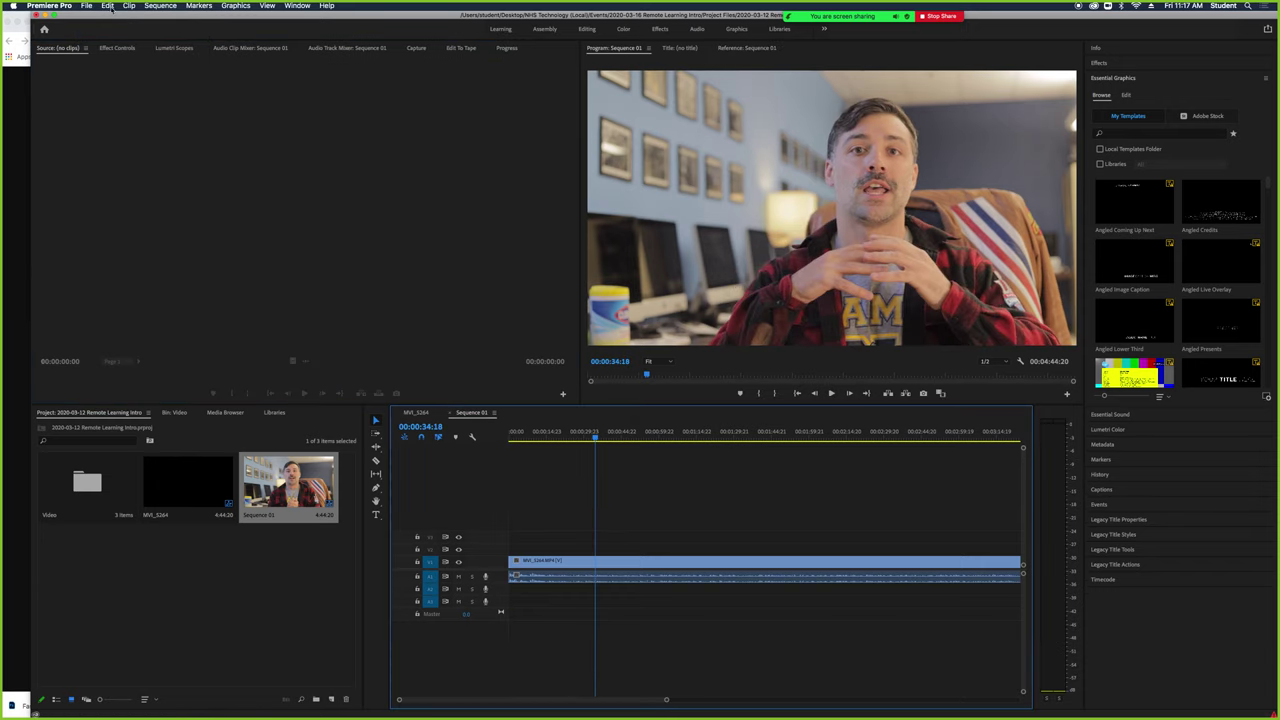
pyautogui.click(88, 6)
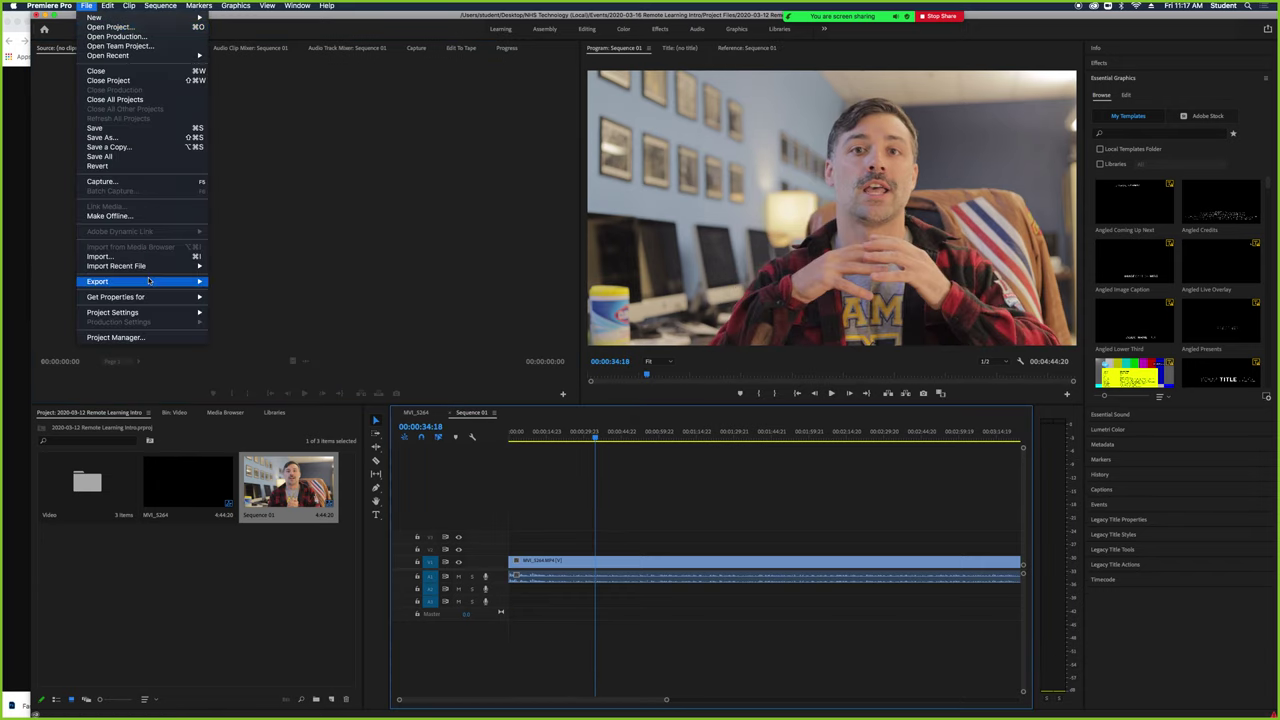
pyautogui.click(232, 282)
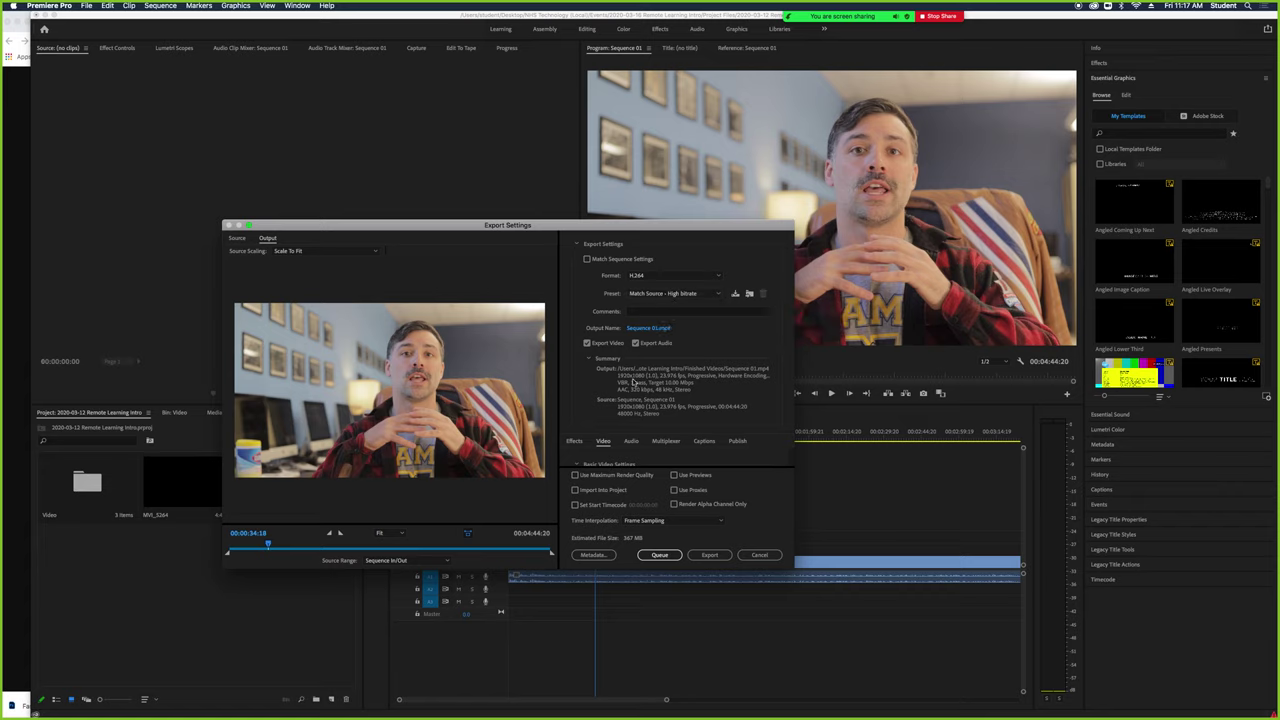
pyautogui.click(712, 278)
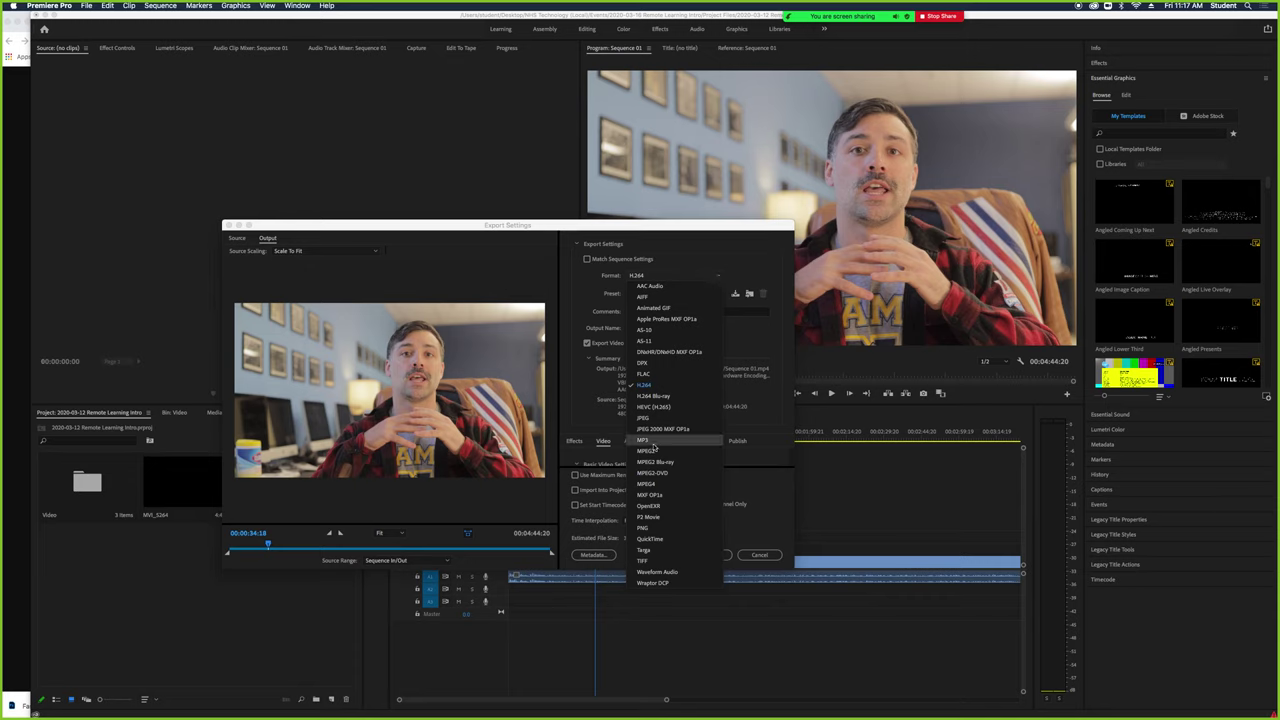
pyautogui.click(648, 259)
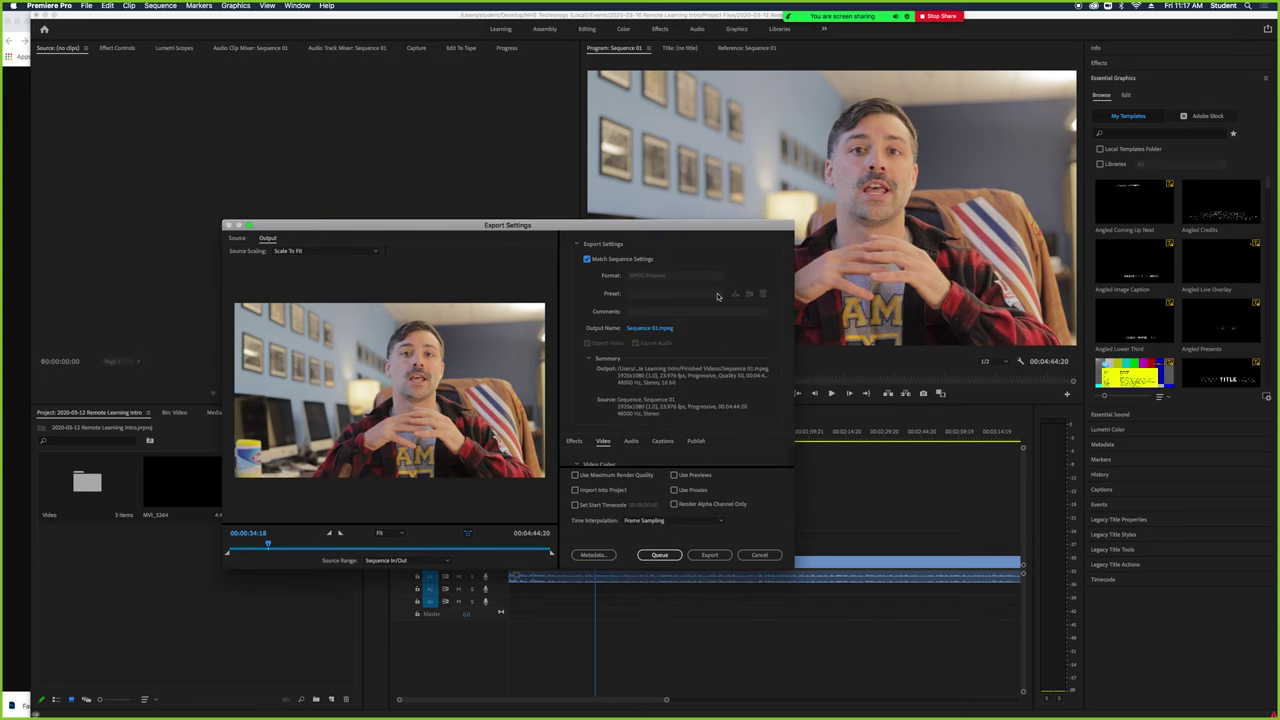